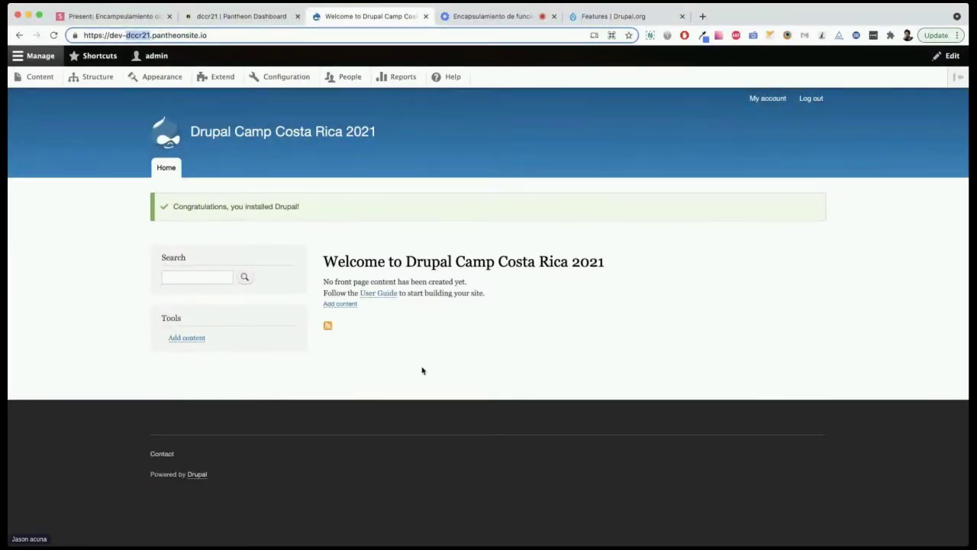
Step: Open the Configuration synchronization page from the site's Development configuration section
left_click(285, 79)
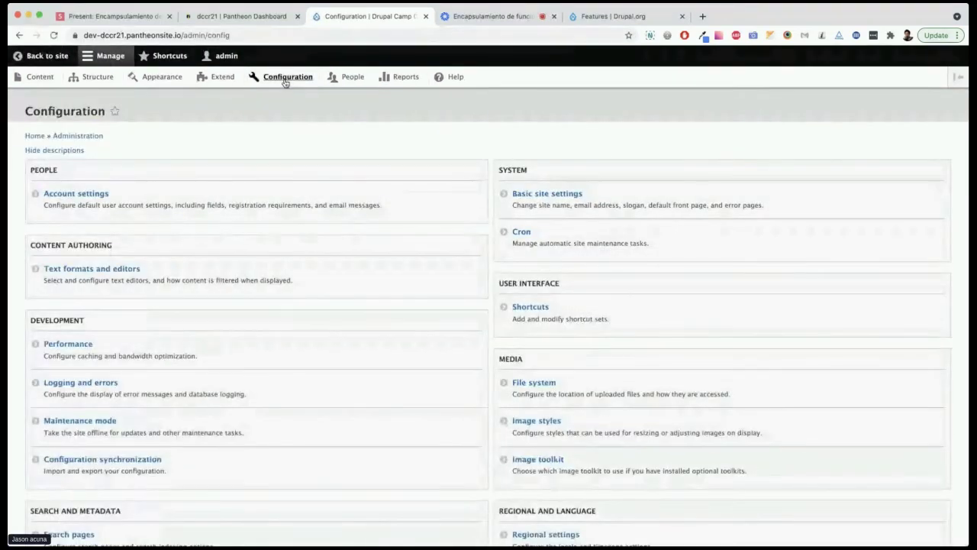
scroll(276, 153, "down", 1)
scroll(277, 152, "down", 4)
left_click(153, 287)
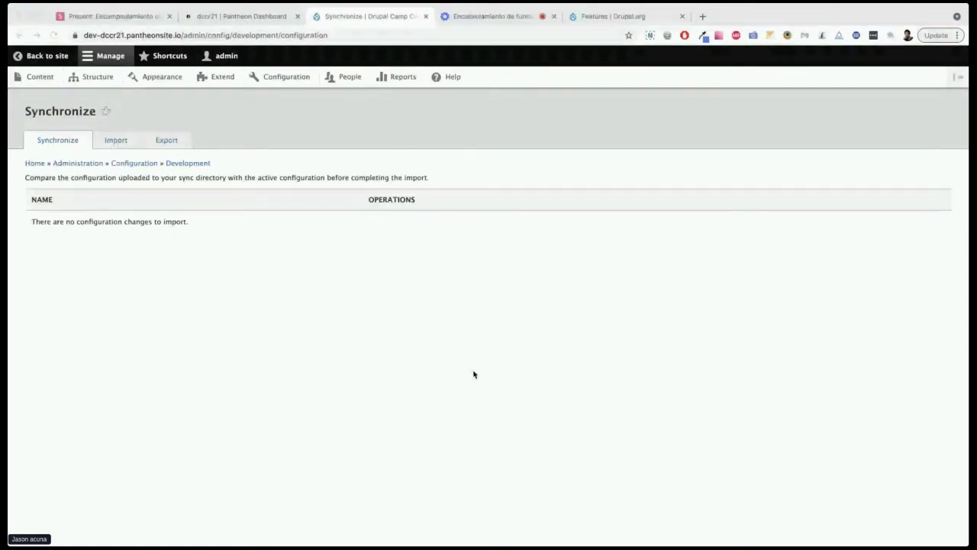
left_click(306, 102)
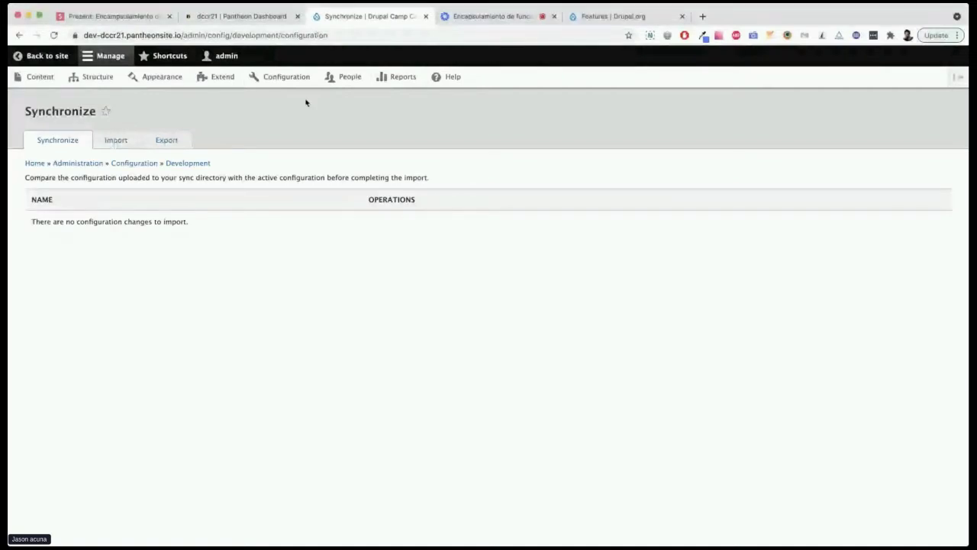
key("super+Tab")
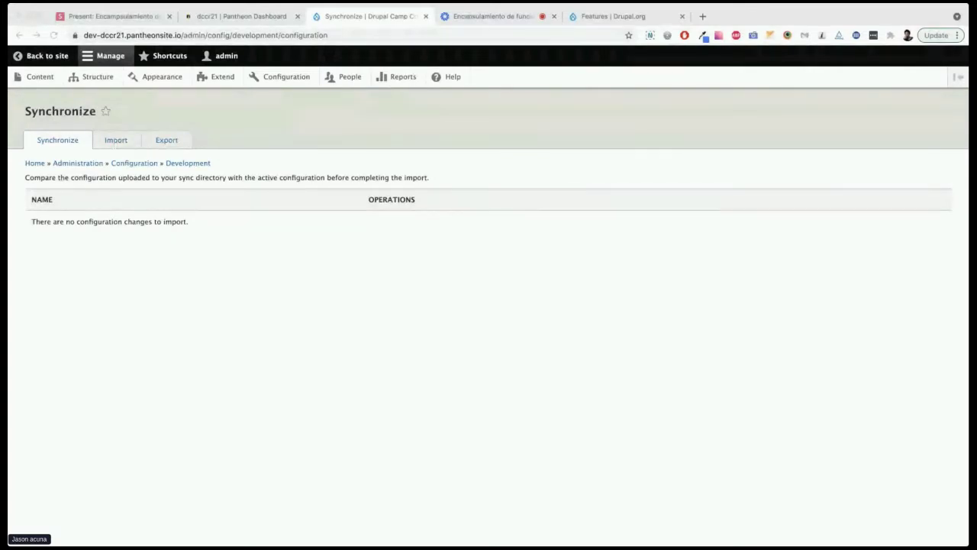
left_click(343, 249)
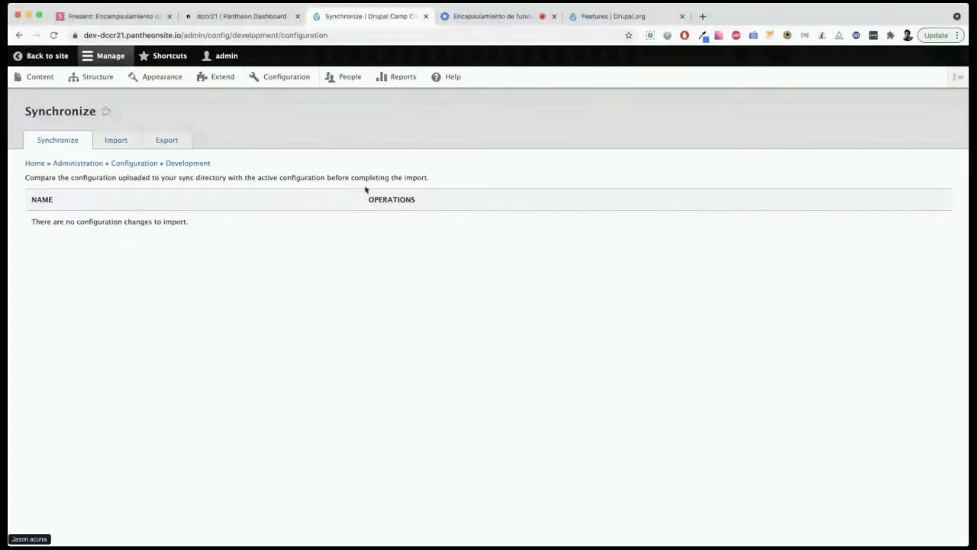
key("super+Tab")
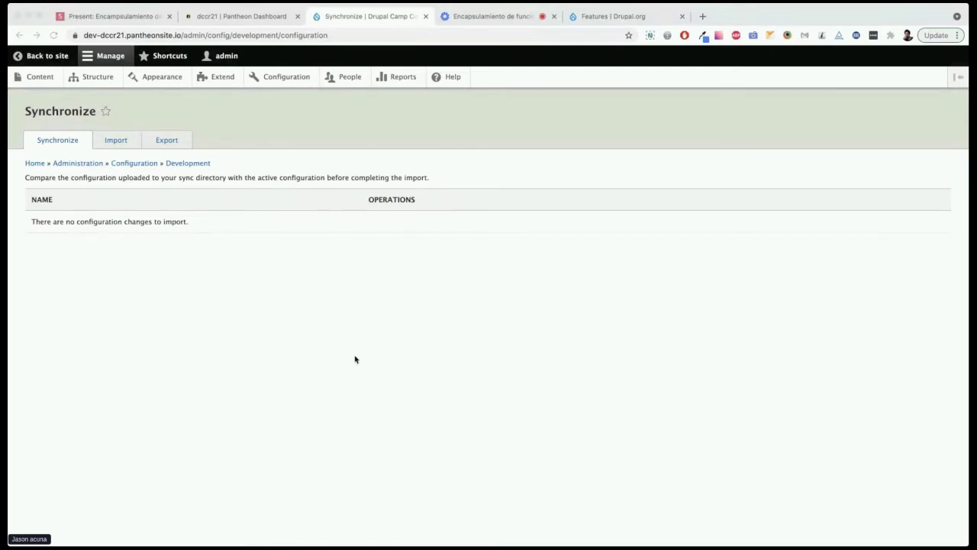
left_click(355, 359)
Step: Switch to the Pantheon dashboard, show the dccr21 Dev environment's connection info and select the SFTP command line
left_click(202, 17)
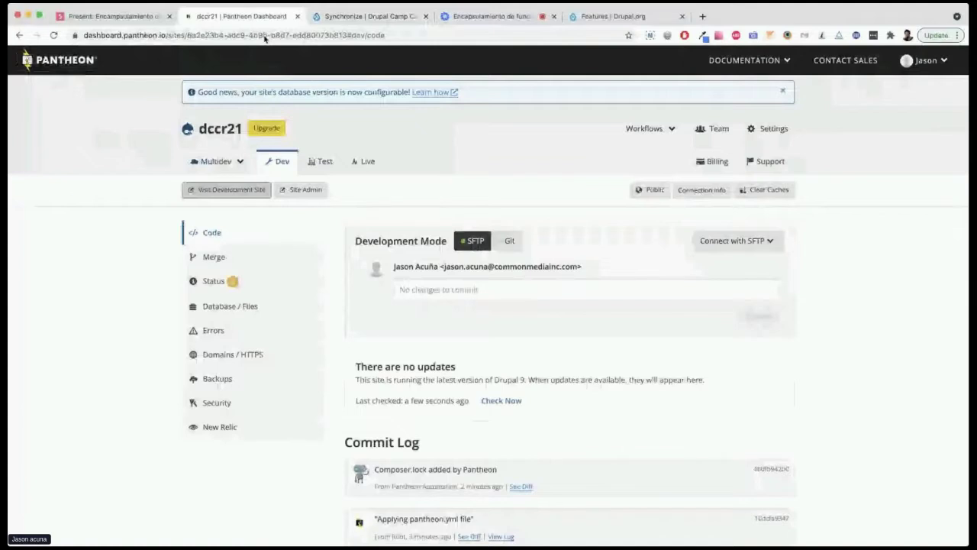
left_click(728, 243)
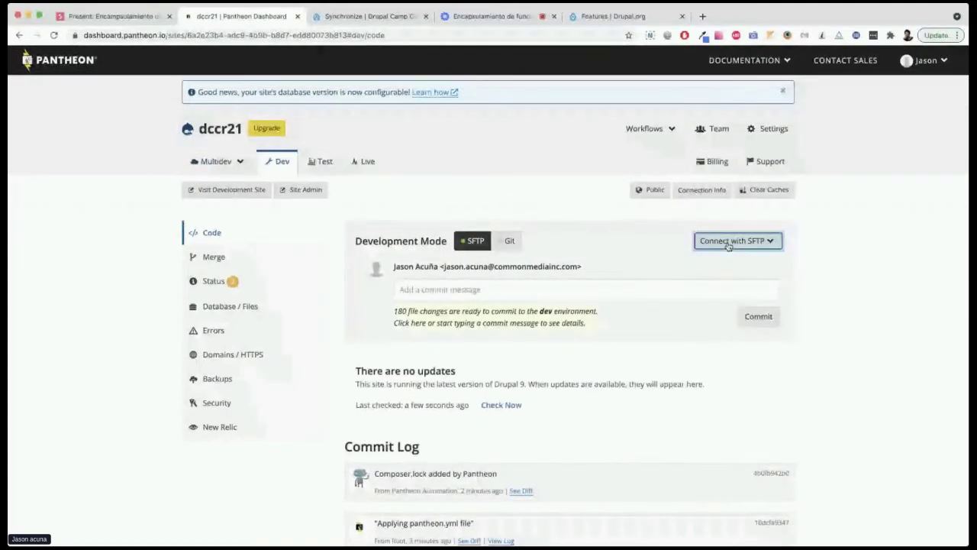
left_click(698, 192)
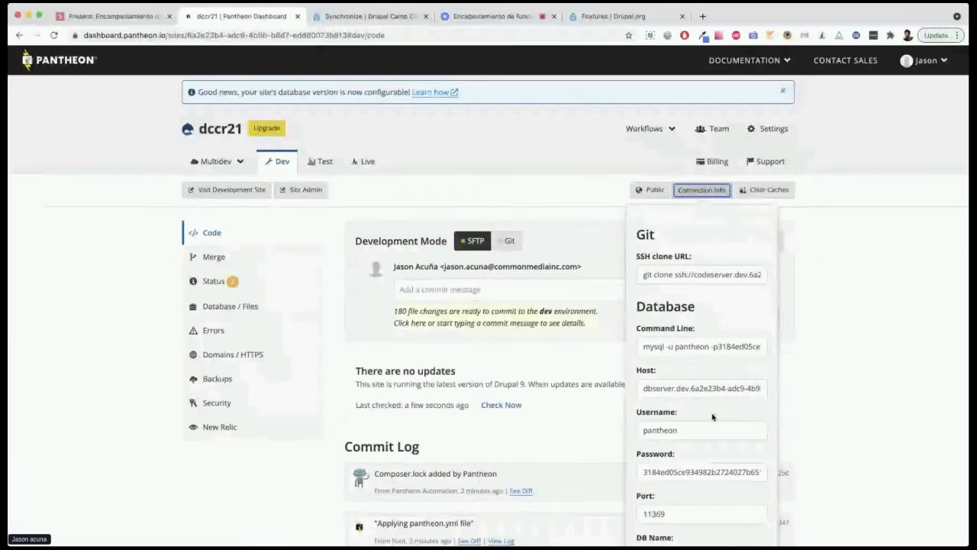
scroll(702, 294, "down", 1)
scroll(702, 294, "down", 2)
scroll(702, 294, "down", 3)
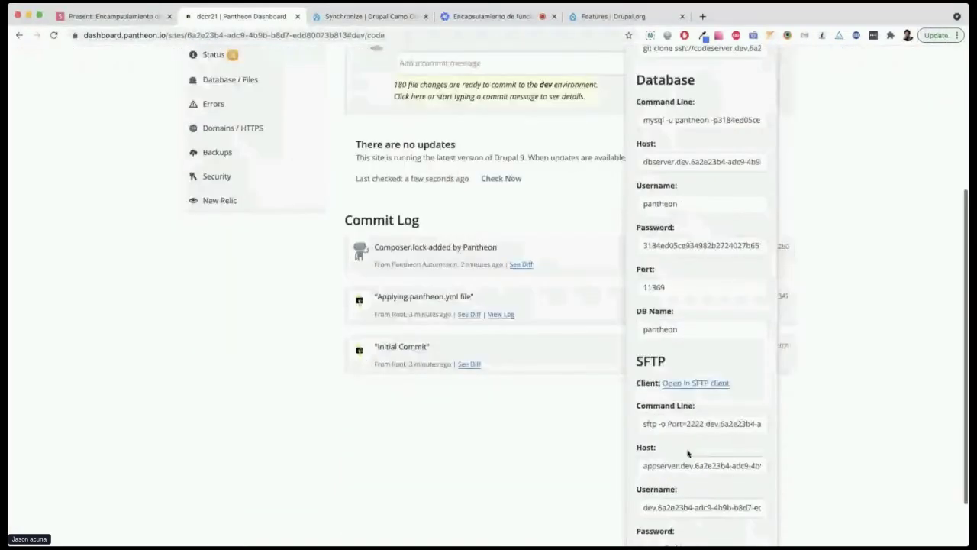
left_click(693, 426)
key("super+Tab")
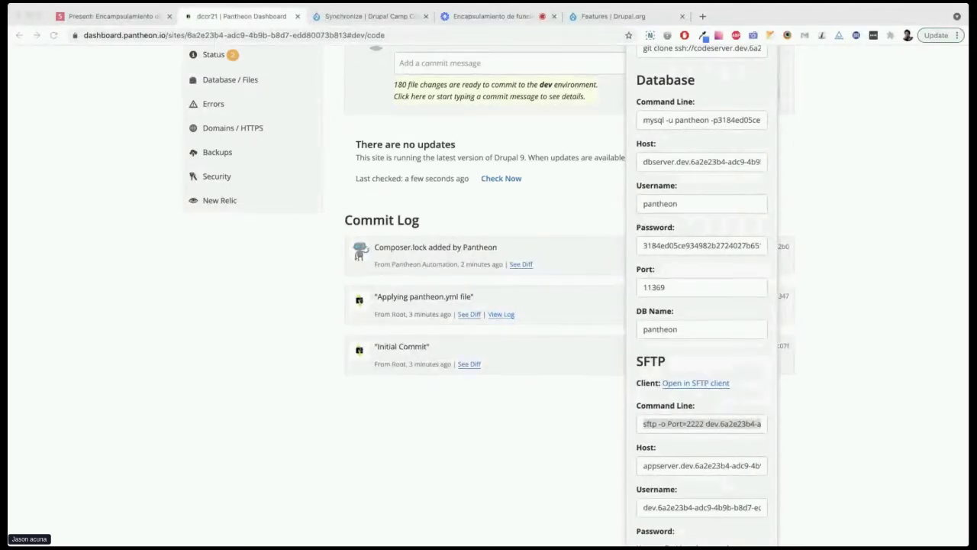
key("super+Tab")
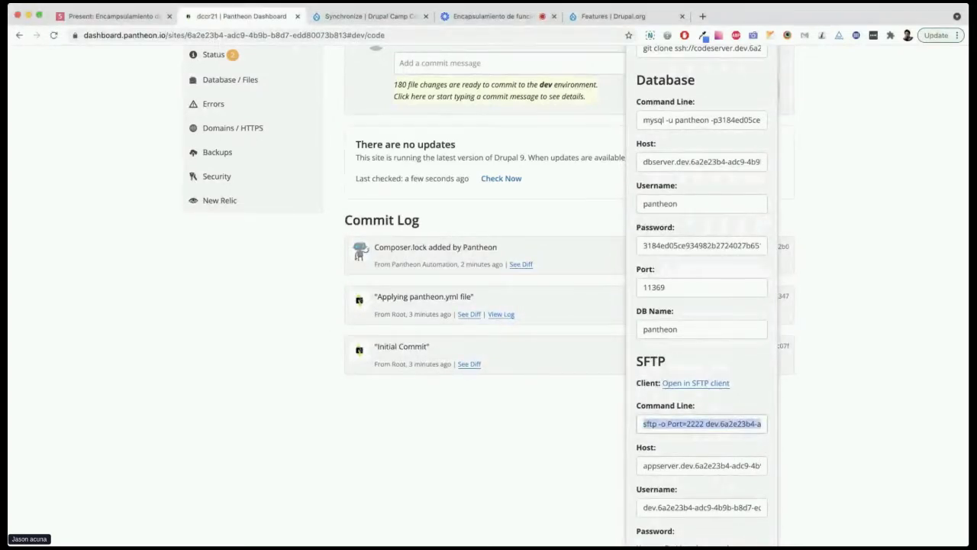
Step: Switch to the Drupal site, reload the Synchronize page and open Basic site settings in a separate browser tab
left_click(387, 21)
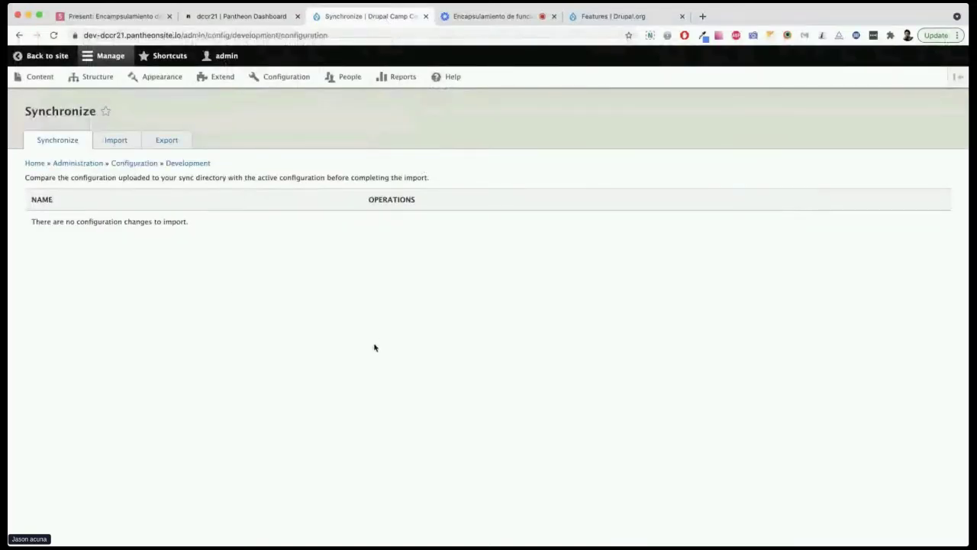
key("super+r")
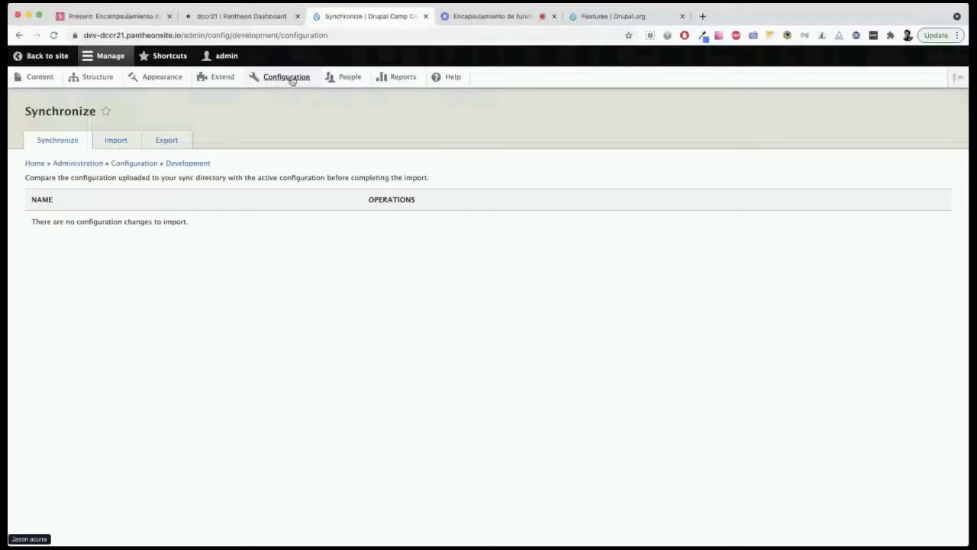
left_click(291, 78, "super")
left_click(495, 17)
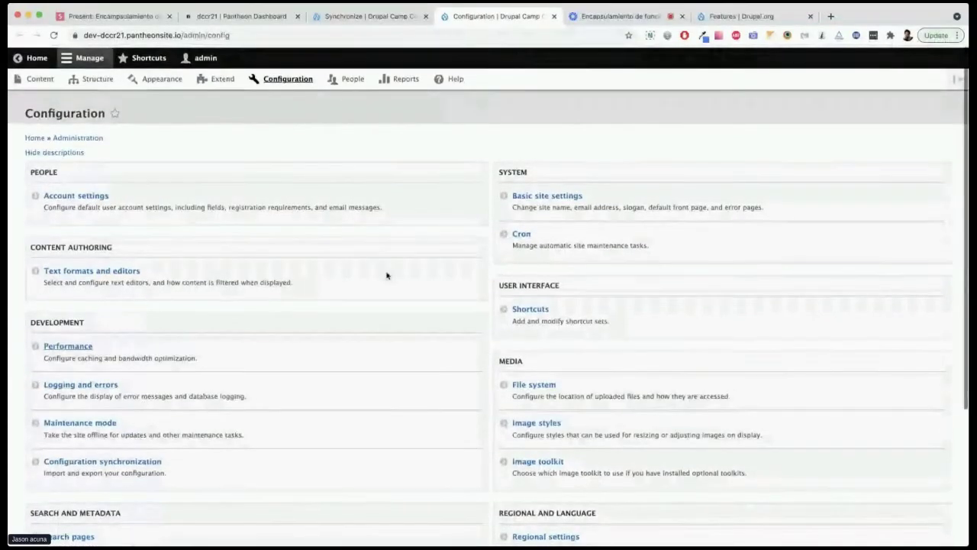
left_click(519, 194)
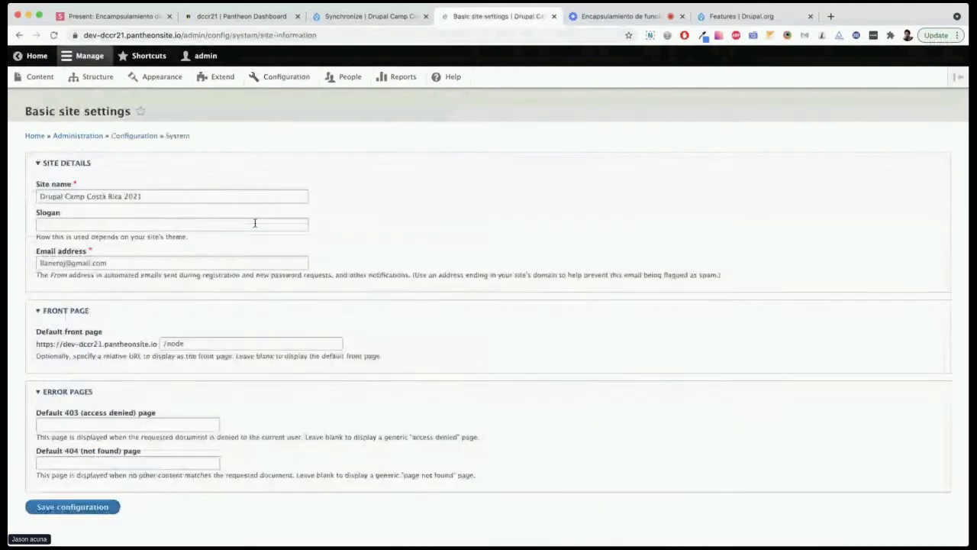
Step: Set the site slogan to "vamos a a prender" and save the configuration
left_click(190, 224)
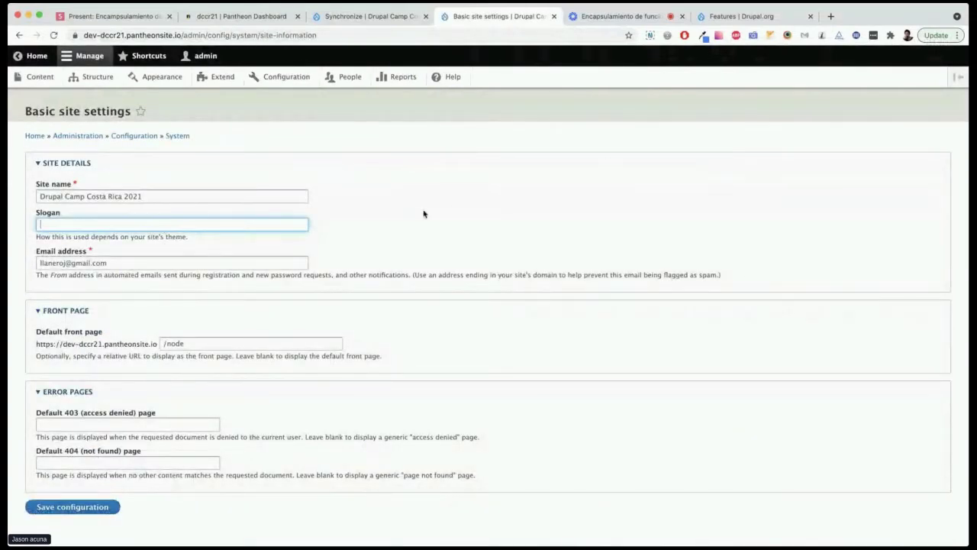
type("vamos a a prender")
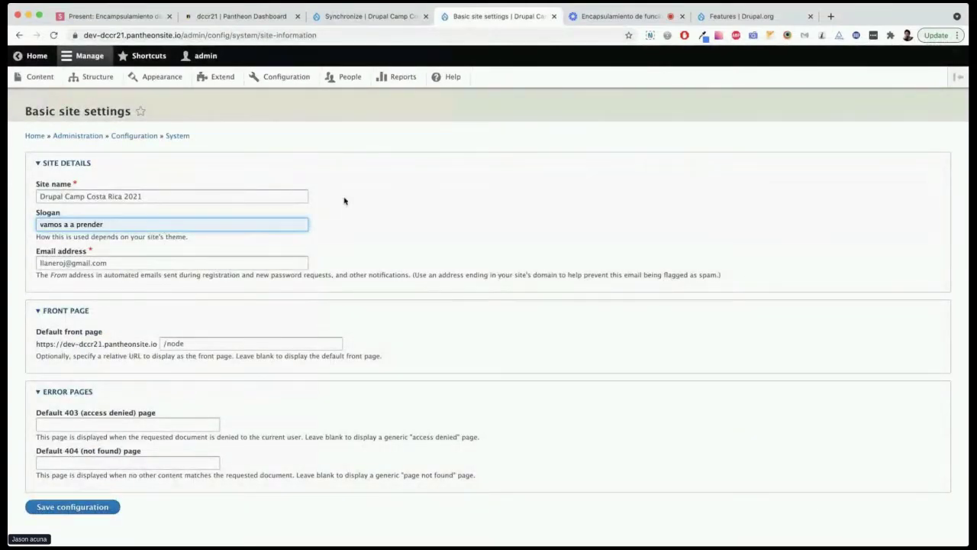
left_click(71, 509)
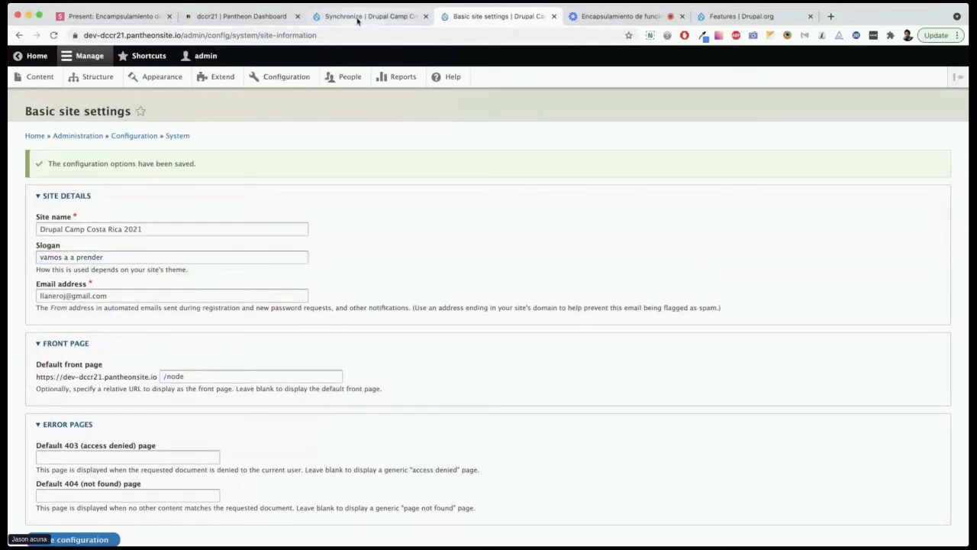
Step: Compare the active and staged slogan values in the differences of system.site on the Synchronize page, and close the comparison
left_click(361, 17)
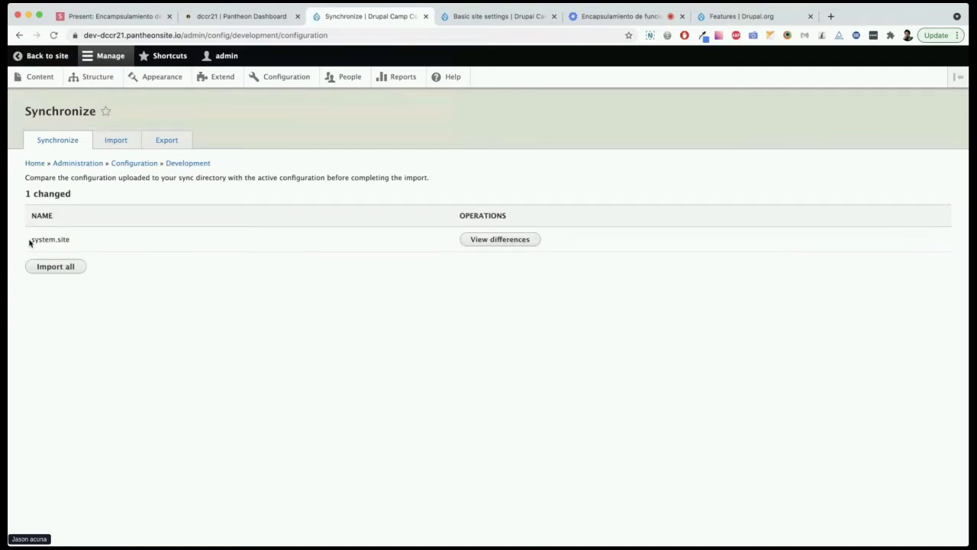
left_click_drag(29, 243, 73, 243)
left_click(511, 244)
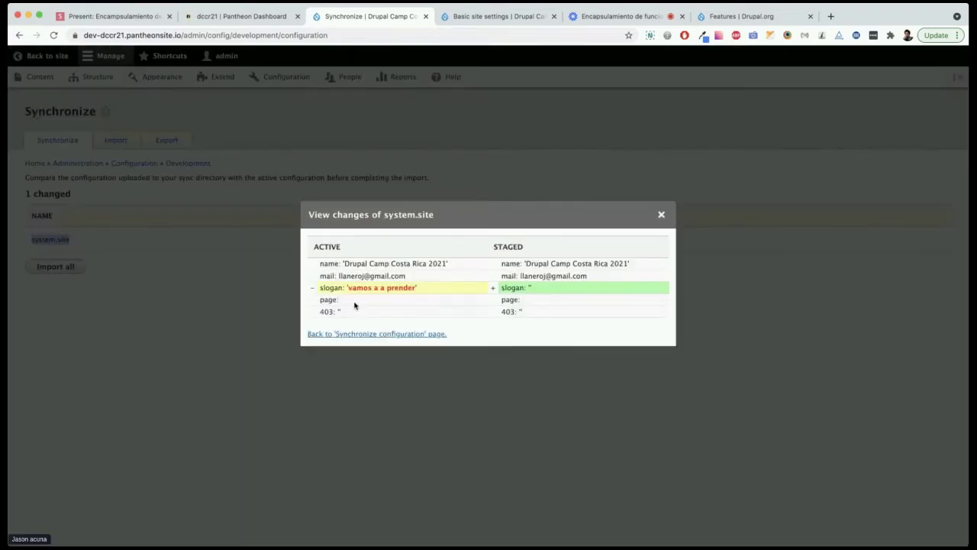
left_click_drag(320, 289, 396, 296)
left_click_drag(499, 287, 534, 289)
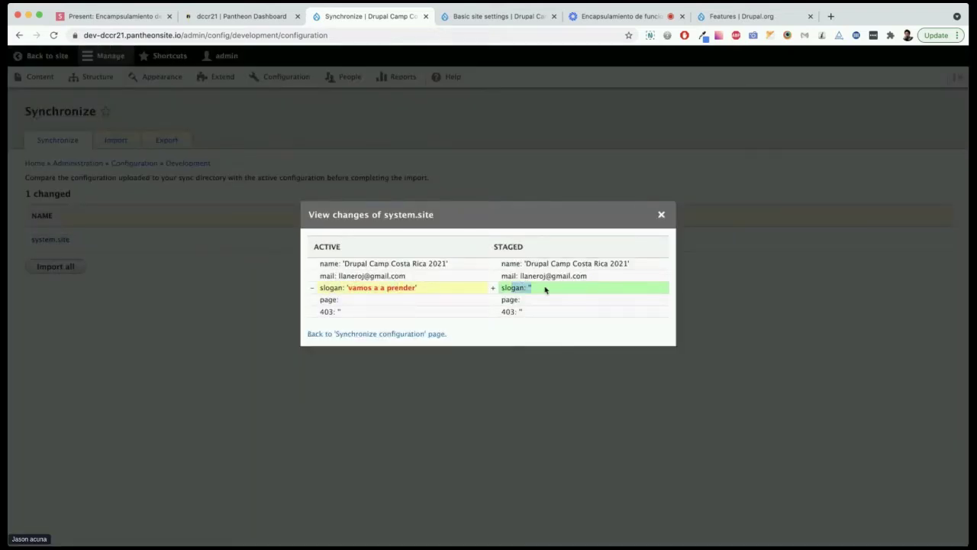
left_click(661, 214)
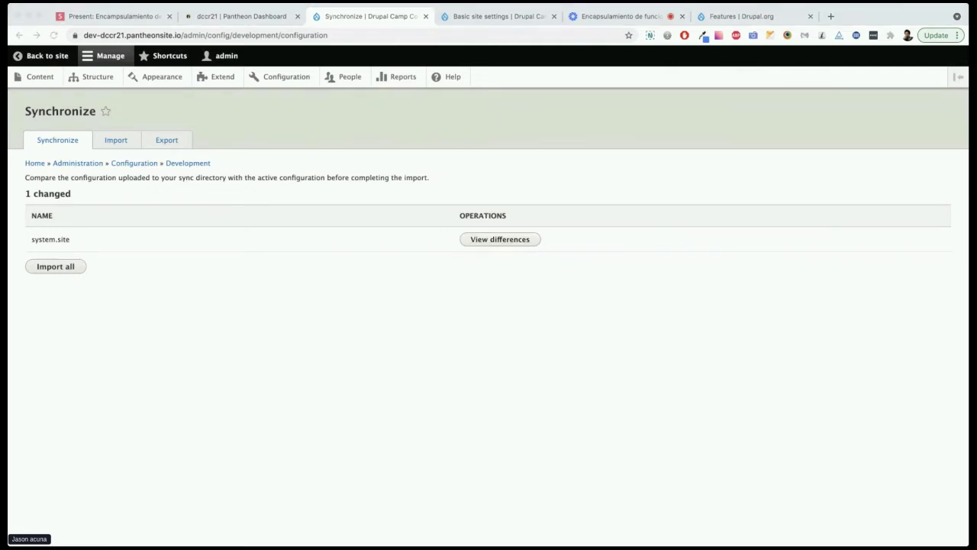
Step: Review the system.site differences once more, checking the staged slogan against the active one, and close the view
key("super+Tab")
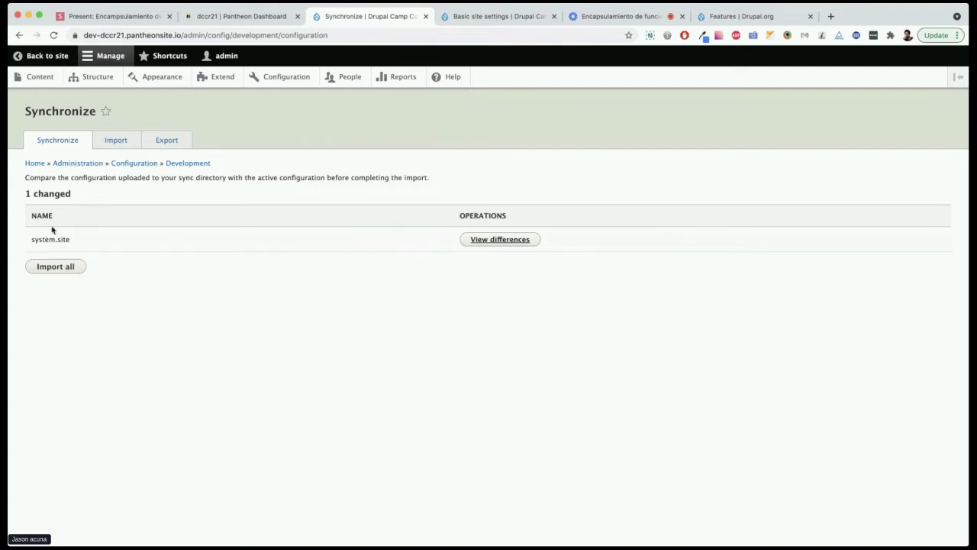
left_click_drag(39, 238, 77, 240)
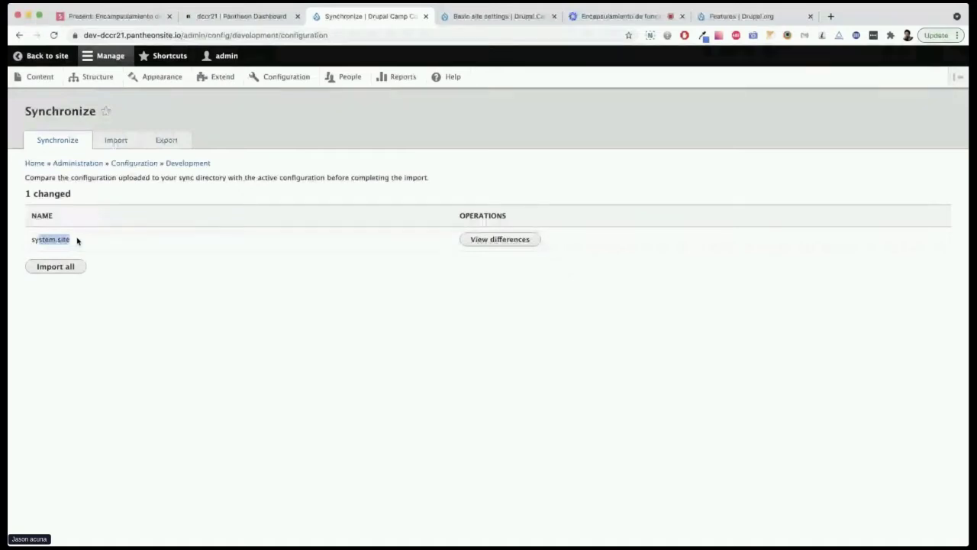
left_click(514, 241)
left_click_drag(504, 316, 540, 316)
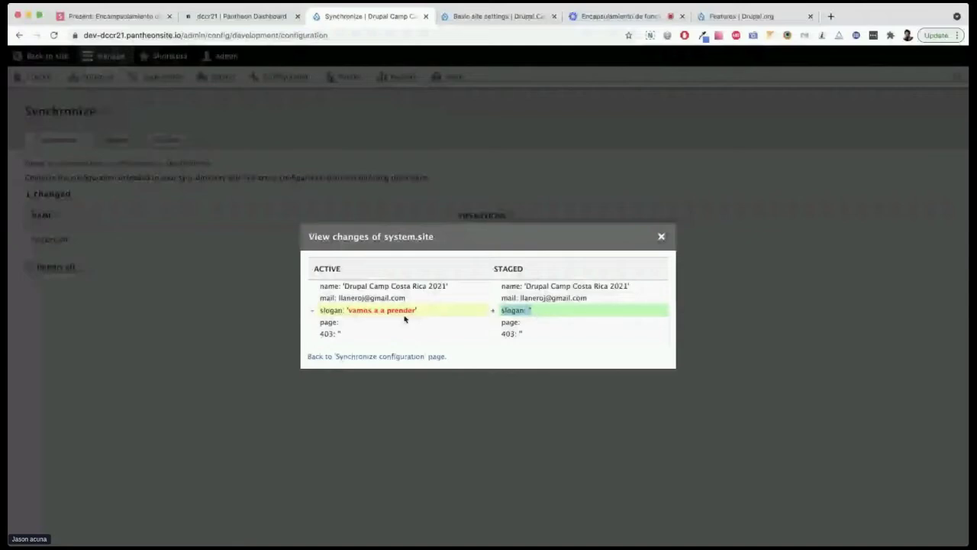
left_click(329, 318)
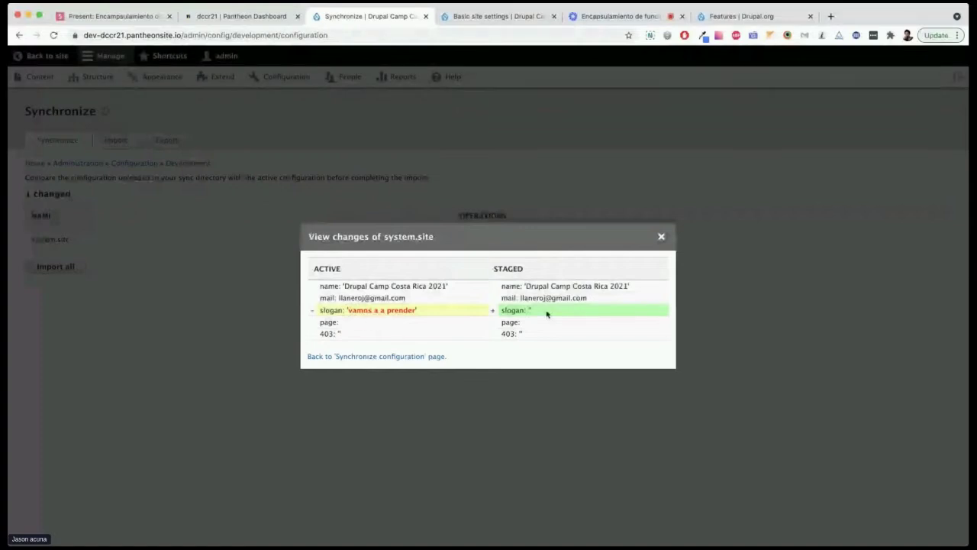
left_click(661, 237)
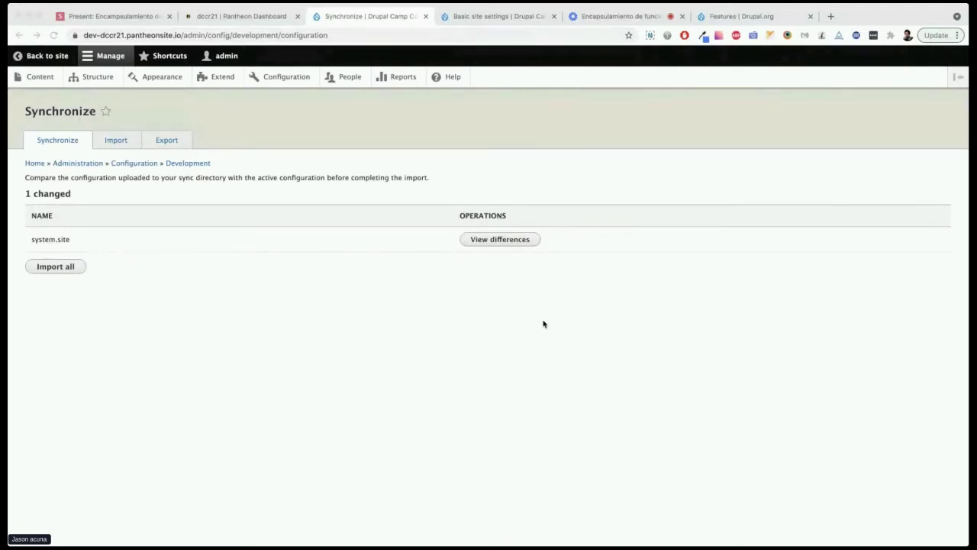
Step: Reload the Synchronize page and the Basic site settings page to check the pending changes and the slogan
left_click(487, 416)
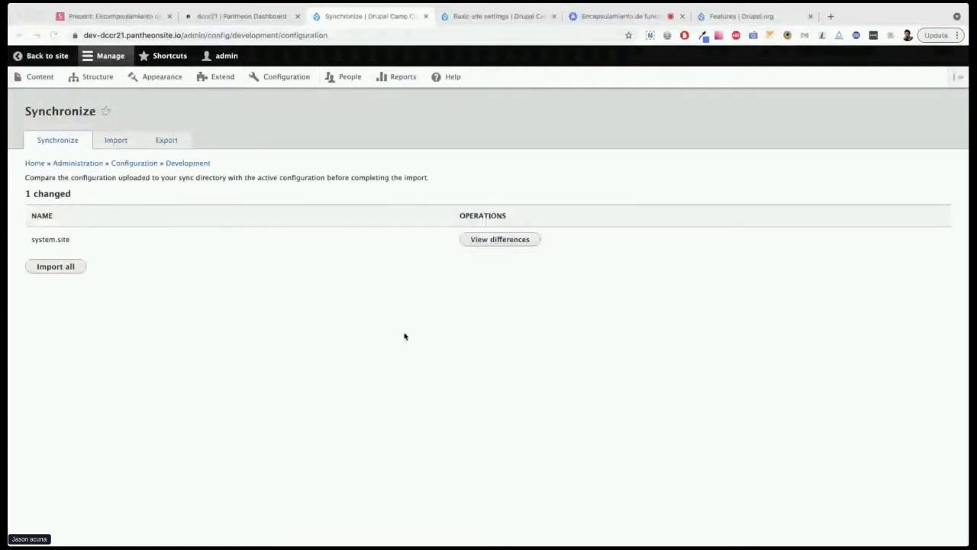
left_click(397, 371)
key("super+r")
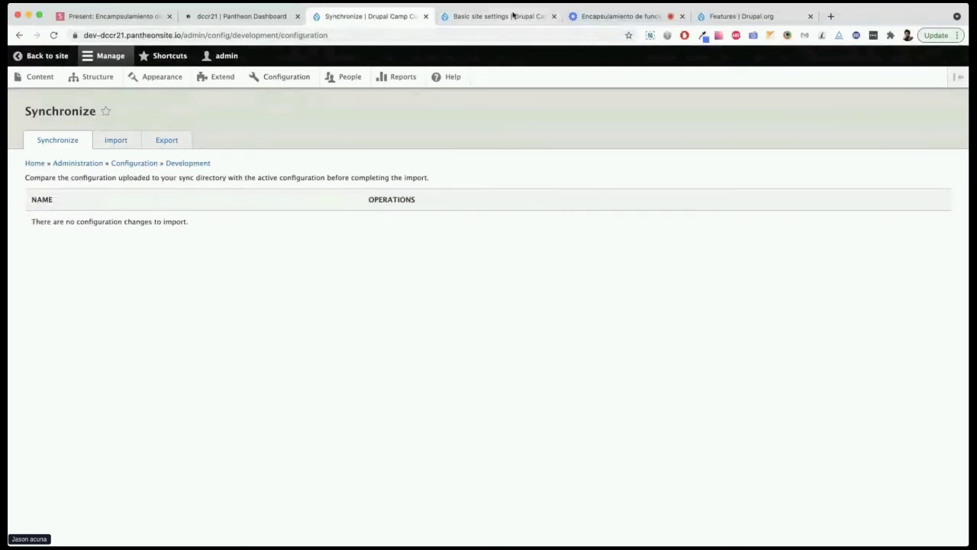
left_click(488, 16)
left_click(333, 34)
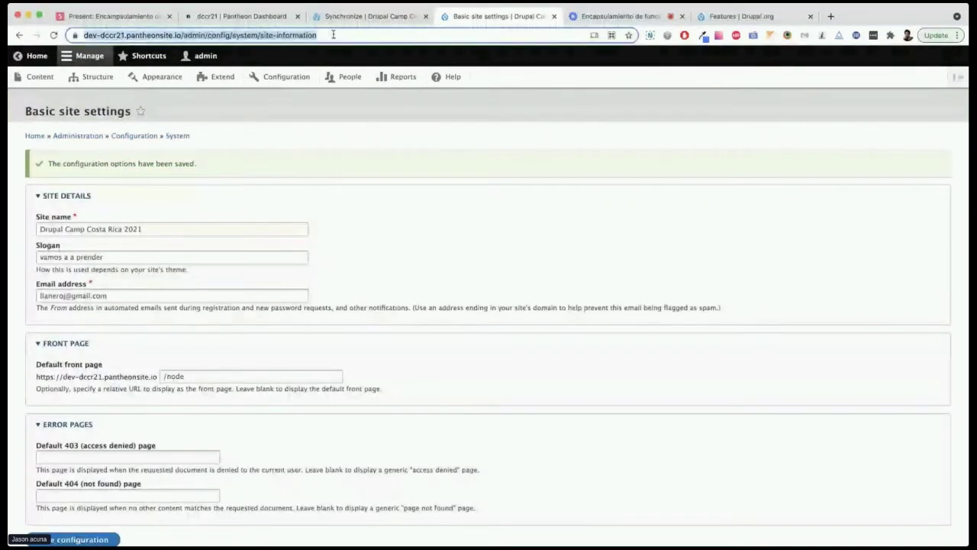
key("Return")
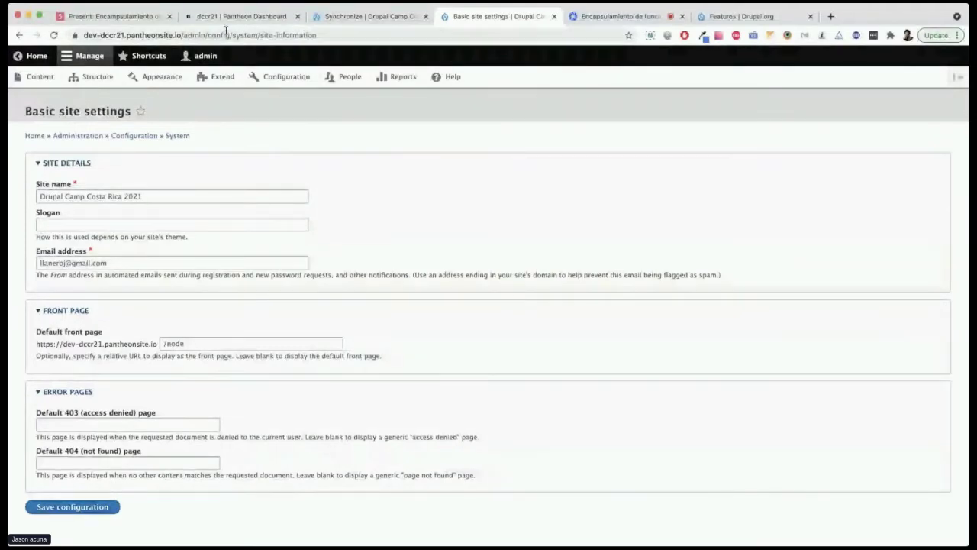
Step: Switch to the slides.com presentation and advance to the "Features en drupal 8" slide
key("super+1")
key("Right")
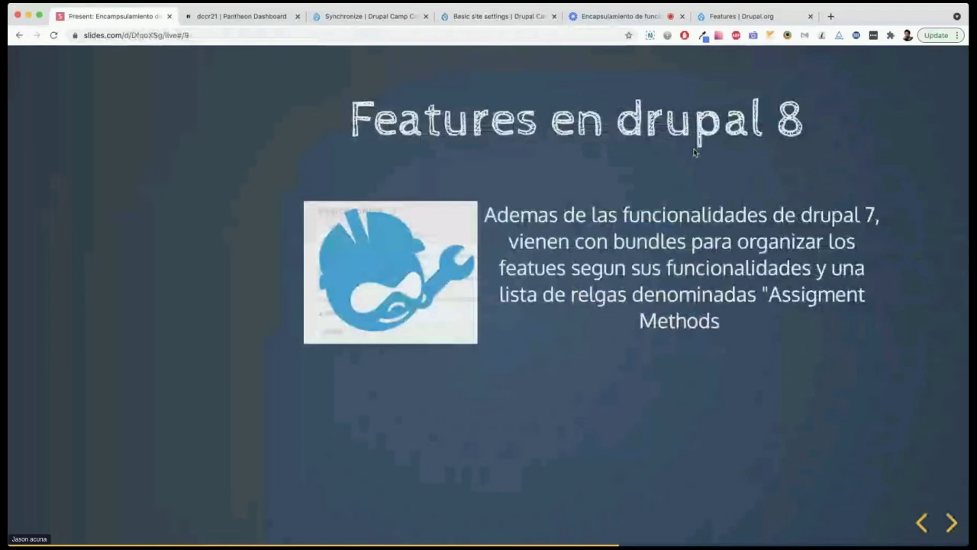
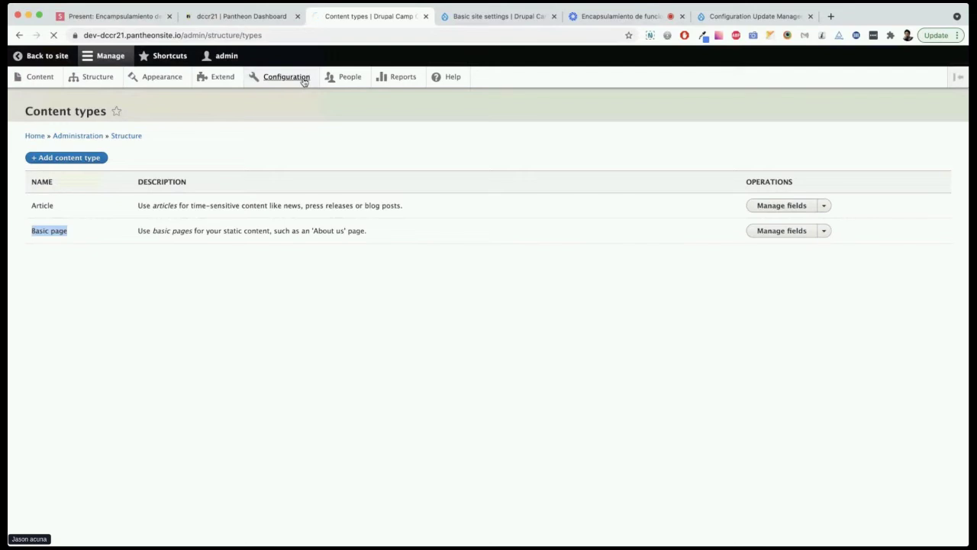
Step: Open the Features page from the site's development configuration and start a new feature
scroll(314, 238, "down", 2)
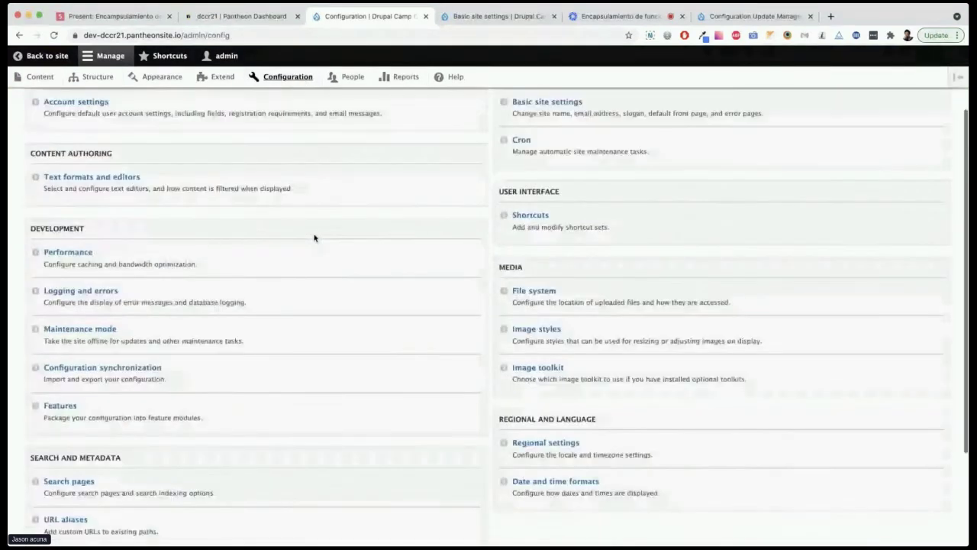
scroll(314, 238, "down", 2)
left_click(74, 328)
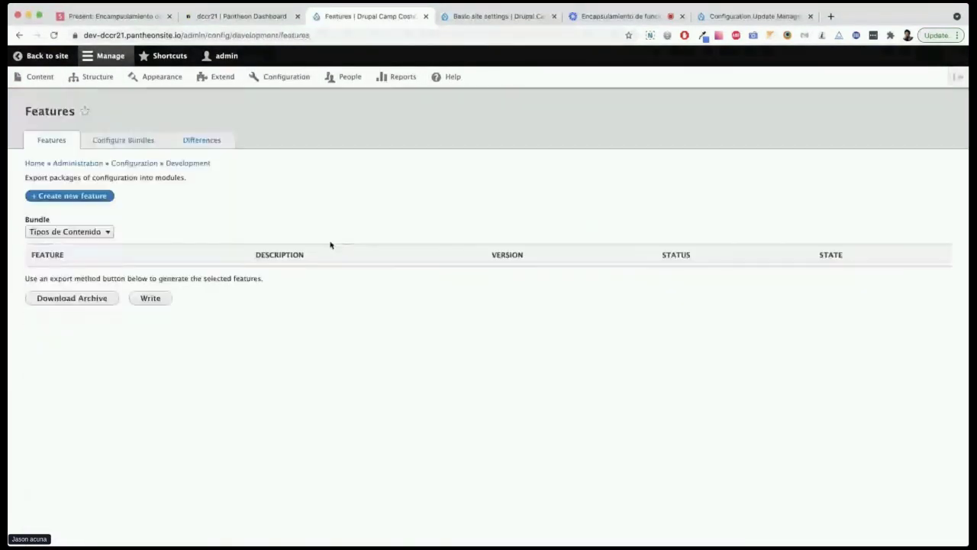
left_click(76, 196)
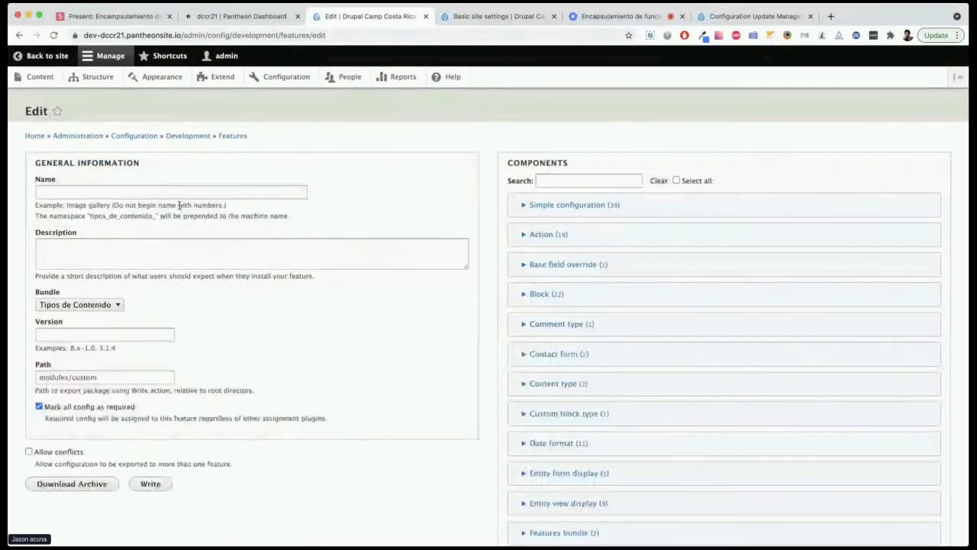
Step: Name the new feature "Content types"
left_click(181, 192)
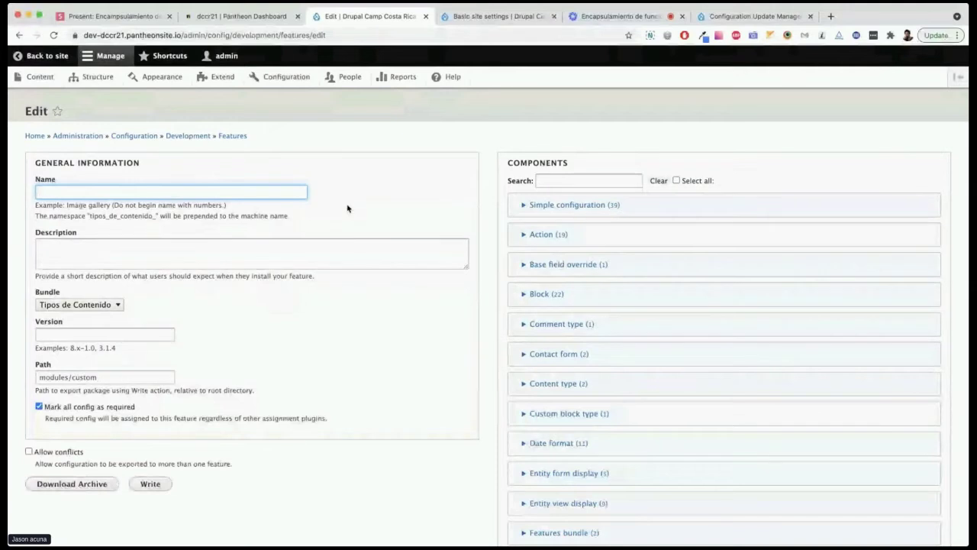
type("Nodos")
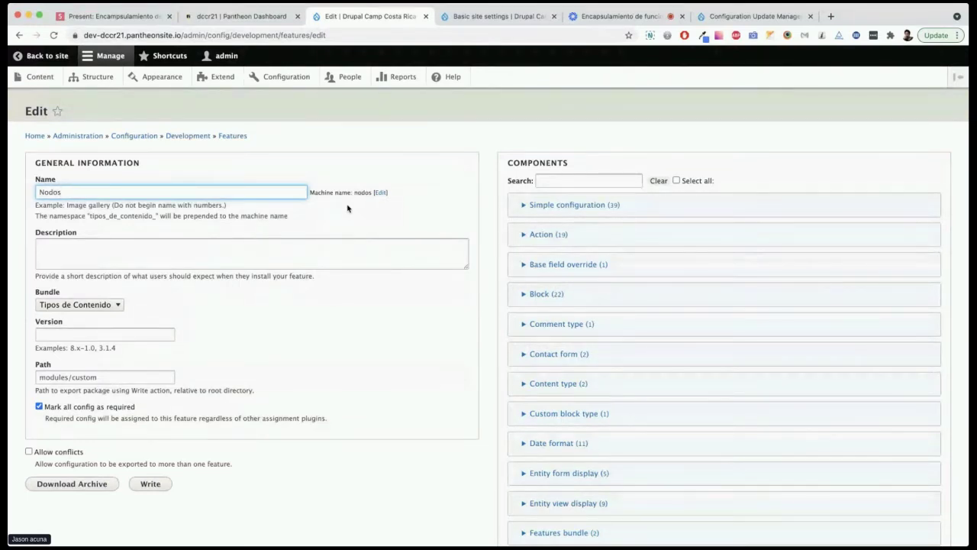
key("ctrl+a")
type("Con")
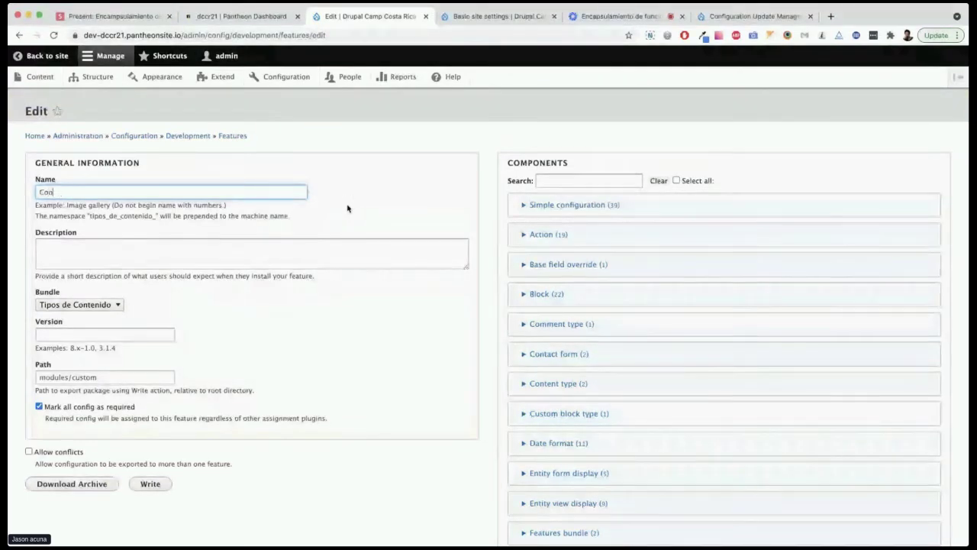
type("tent types")
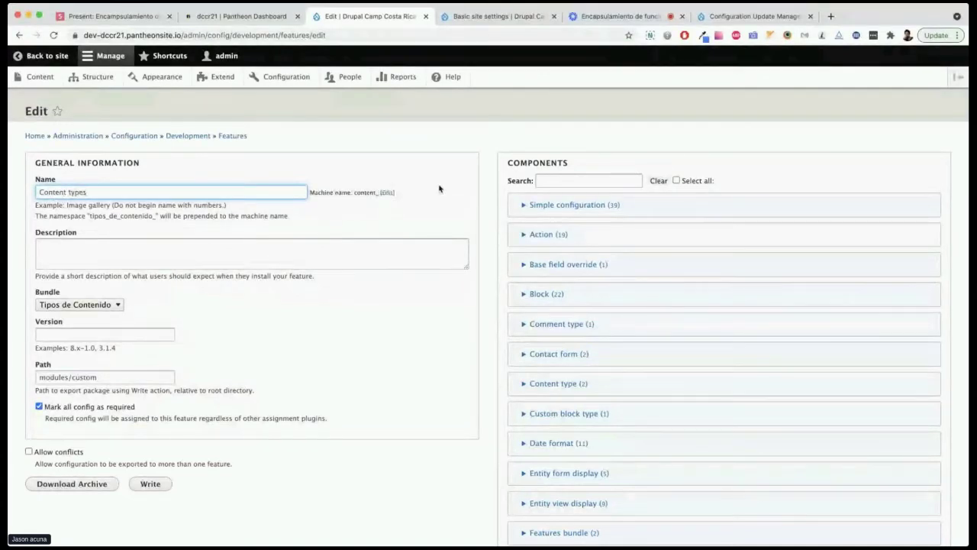
Step: Browse the feature's available component groups, filter them by "page", and clear the filter
scroll(492, 202, "down", 3)
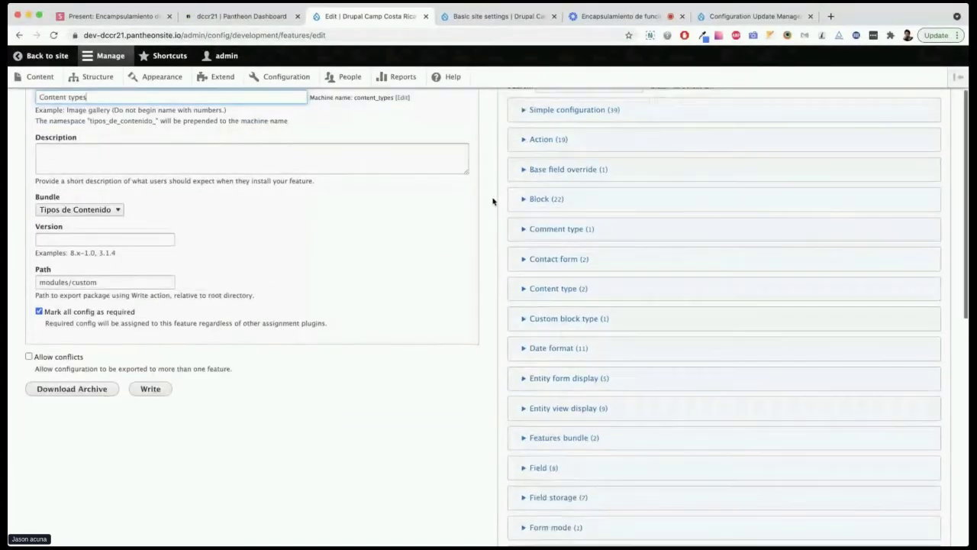
scroll(628, 254, "down", 2)
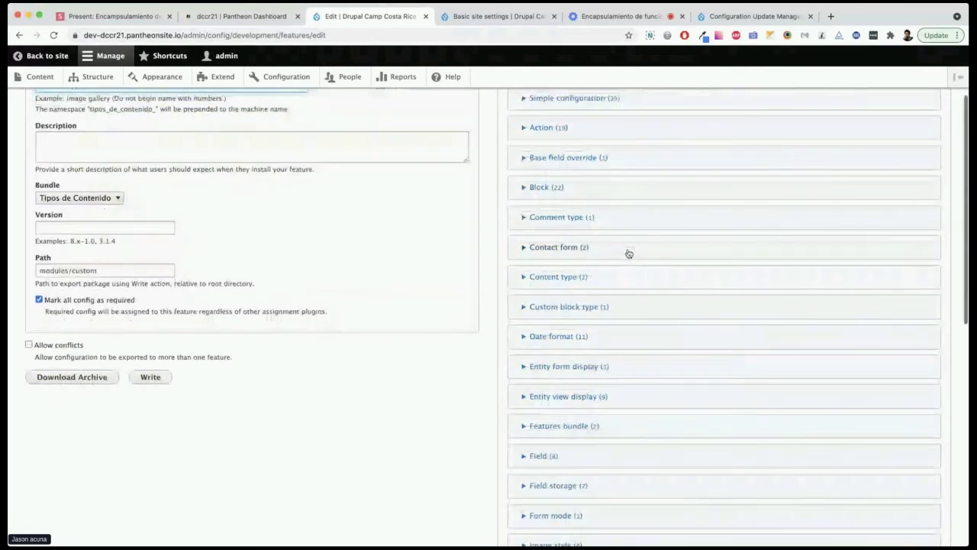
scroll(629, 253, "down", 5)
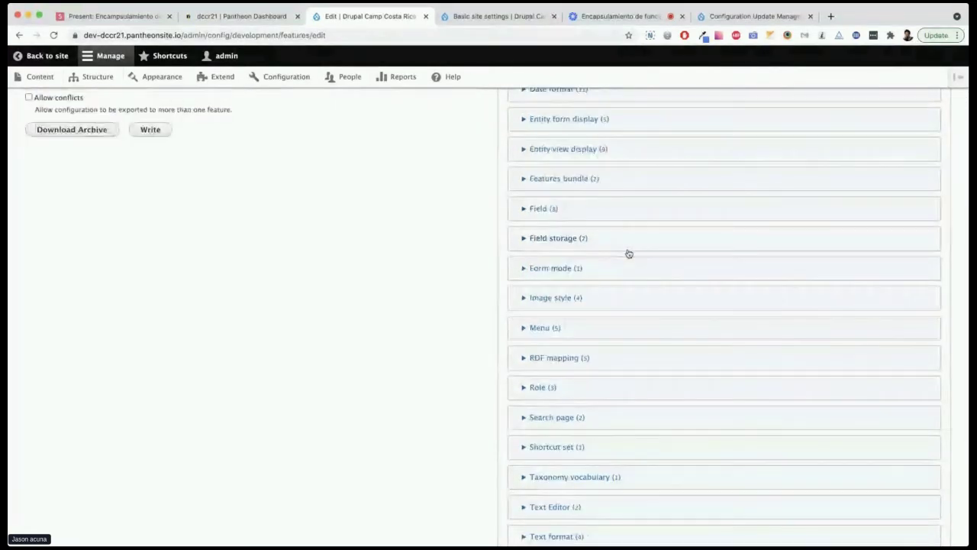
scroll(629, 253, "up", 10)
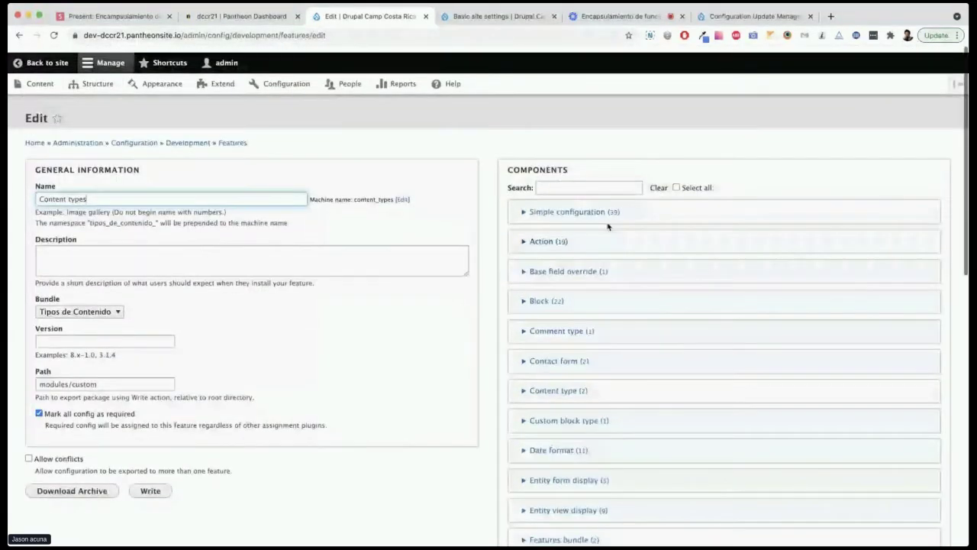
left_click(566, 181)
type("page")
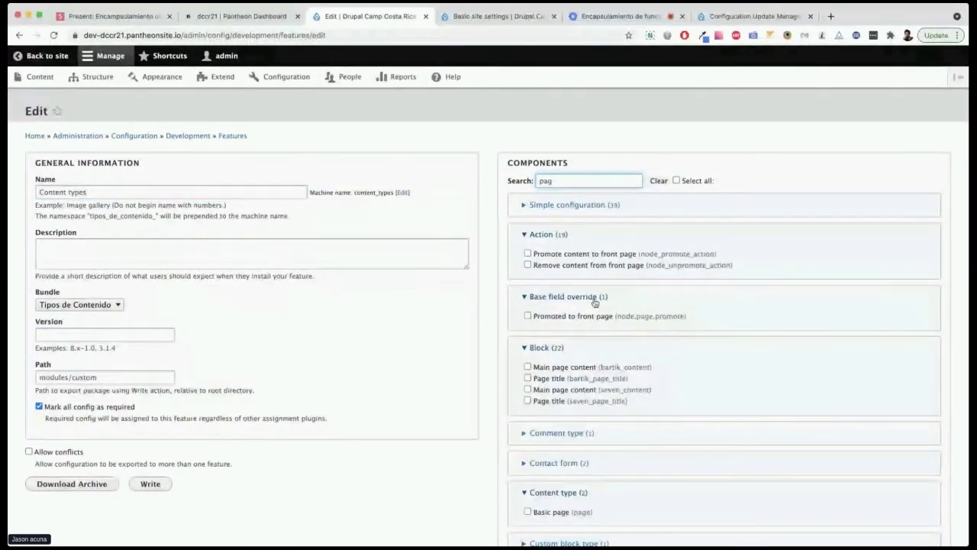
key("BackSpace")
key("BackSpace")
key("BackSpace")
key("BackSpace")
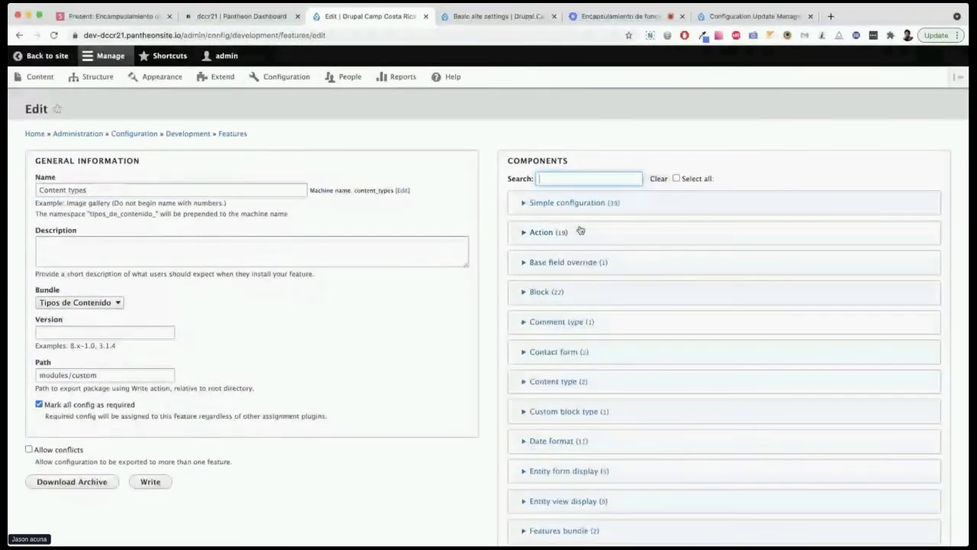
Step: Include the Article and Basic page content types in the feature's components
scroll(578, 232, "down", 5)
scroll(565, 216, "down", 9)
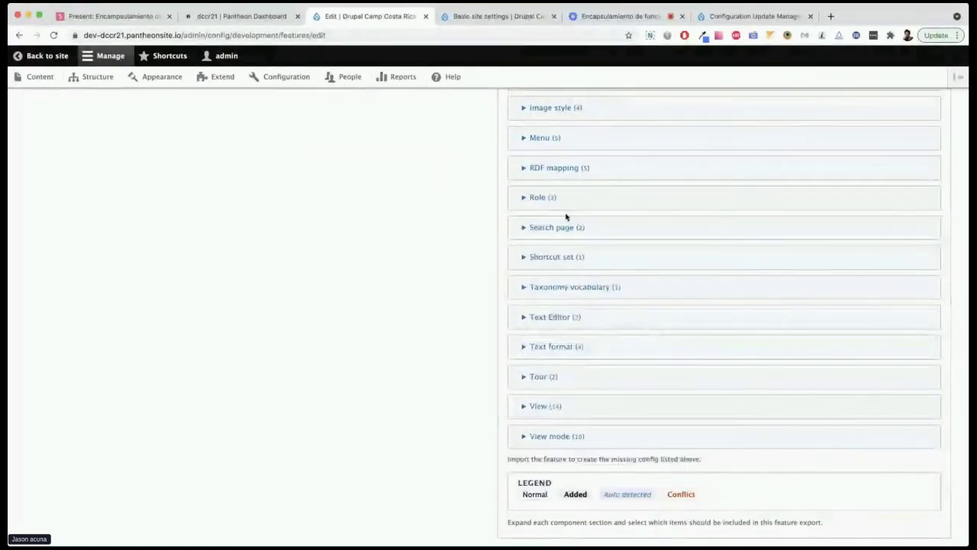
scroll(611, 307, "up", 5)
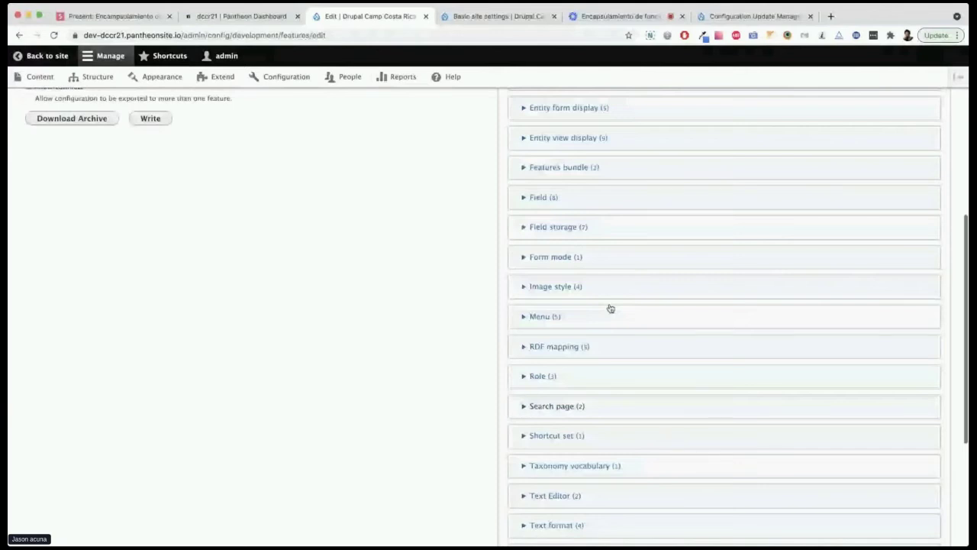
scroll(611, 308, "up", 3)
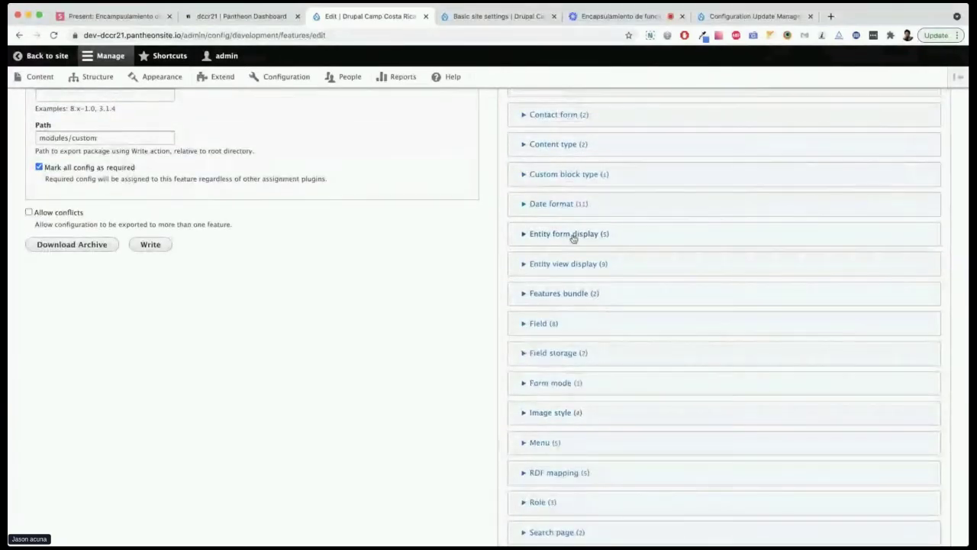
scroll(576, 238, "up", 1)
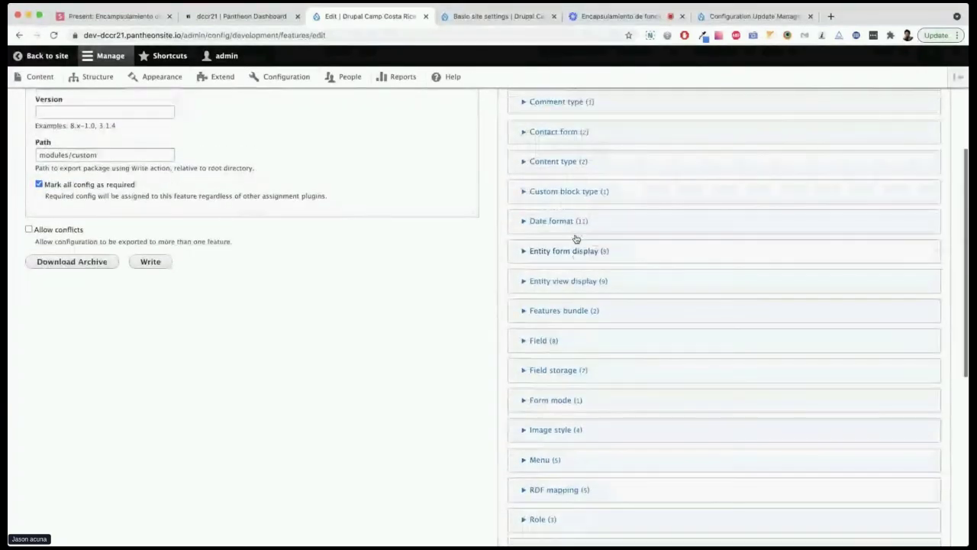
left_click(558, 182)
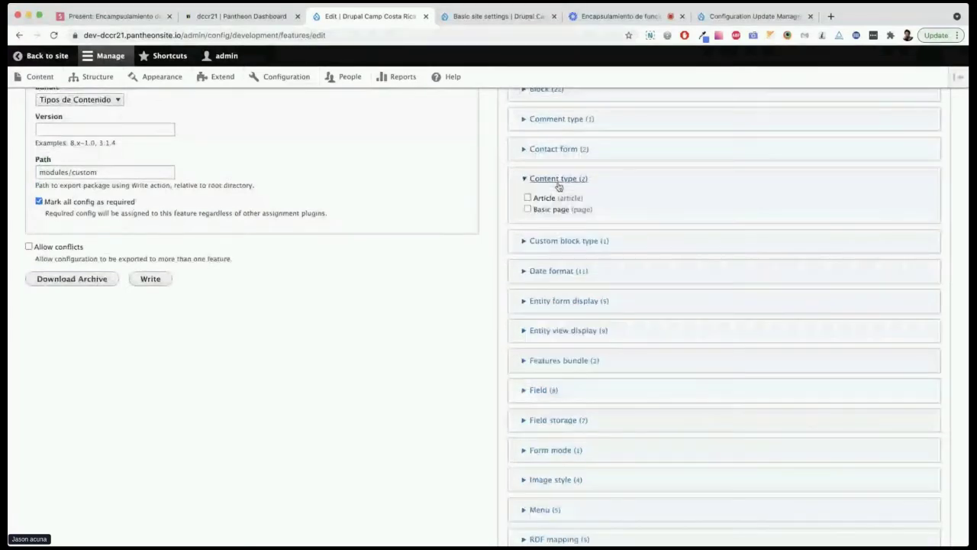
left_click(539, 198)
left_click(545, 198)
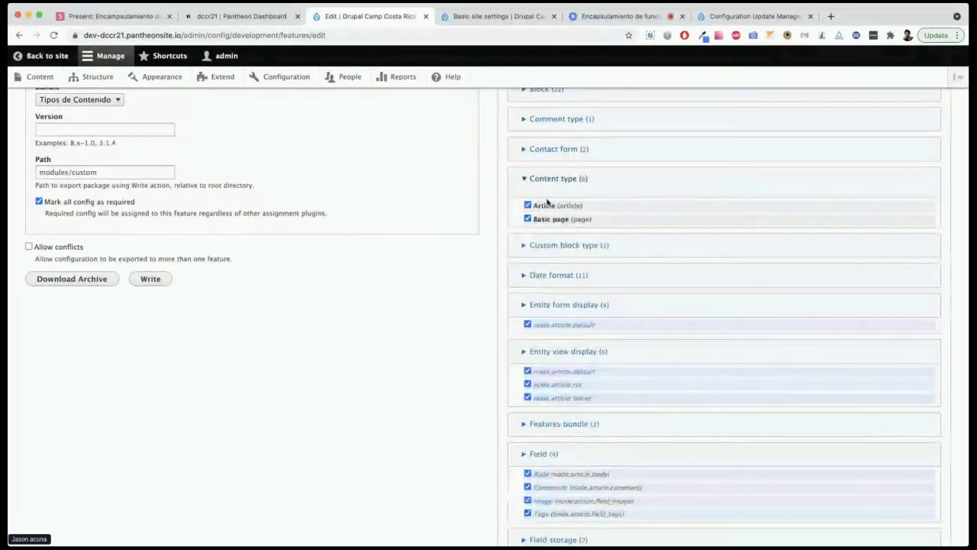
Step: Examine the components auto-detected for the selected content types and the feature's export path
scroll(672, 380, "down", 5)
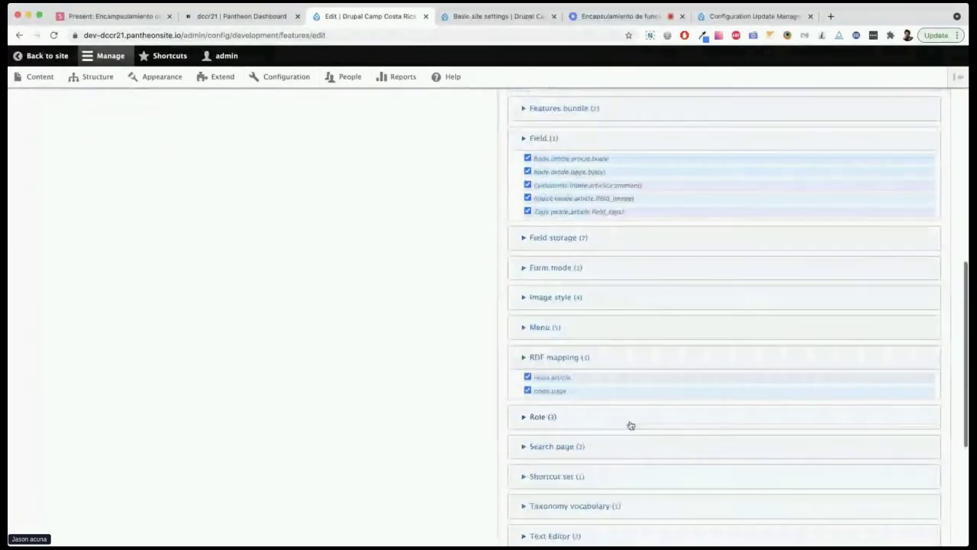
scroll(631, 423, "up", 8)
scroll(631, 426, "down", 1)
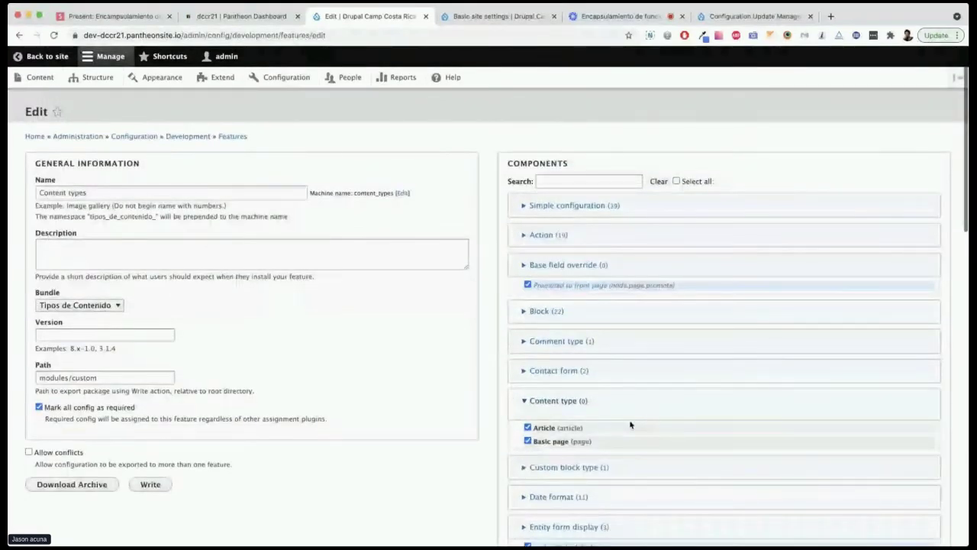
scroll(630, 425, "down", 1)
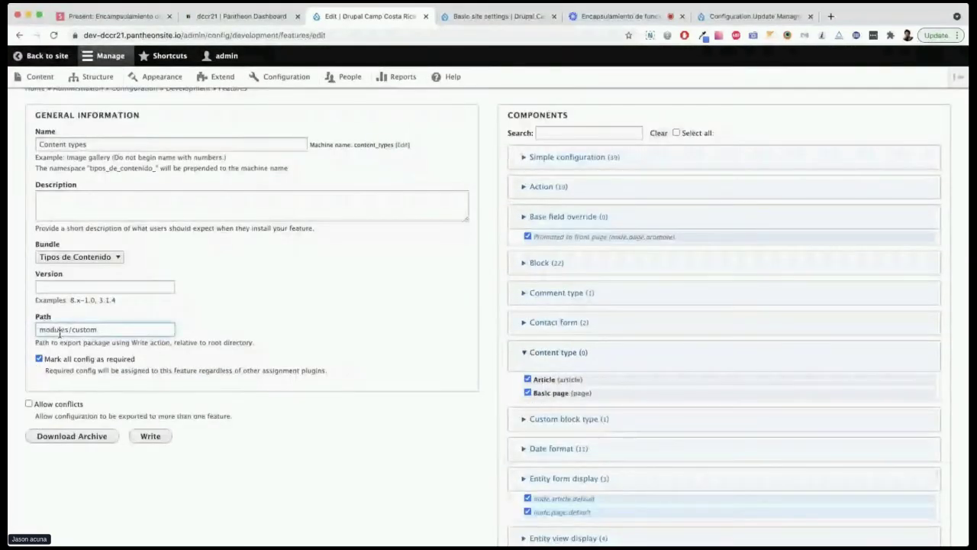
triple_click(110, 329)
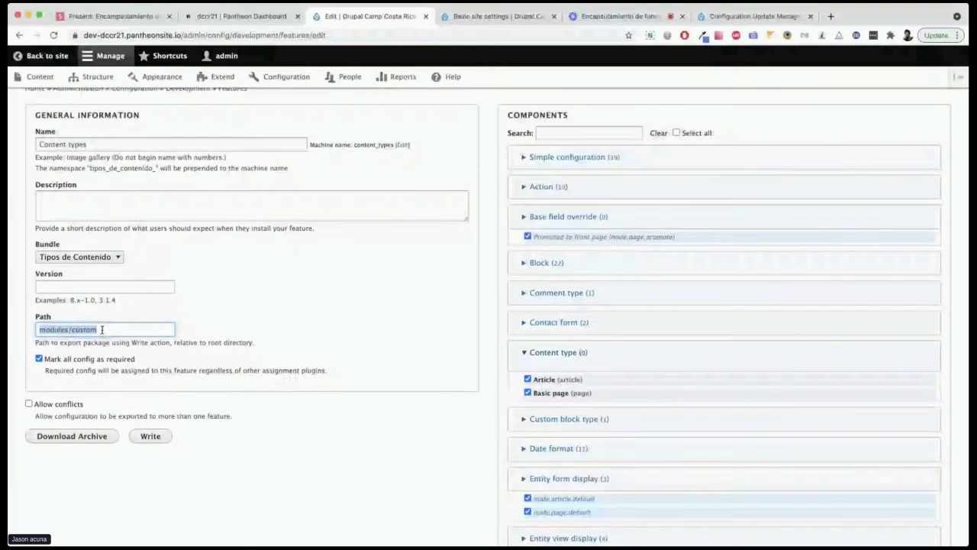
double_click(84, 329)
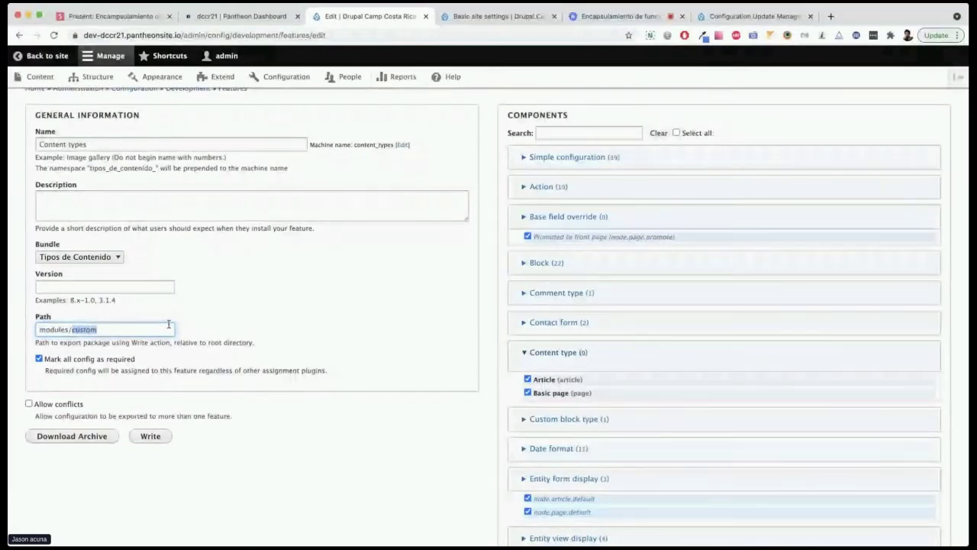
Step: Enter the feature description "guarda todas las estructuras de content types de mi sitio"
left_click(143, 197)
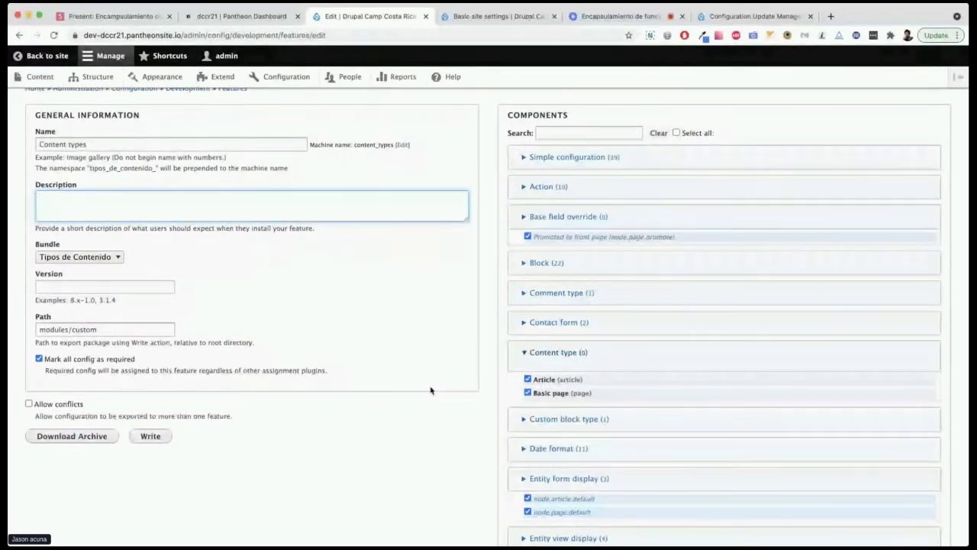
type("guarda todo")
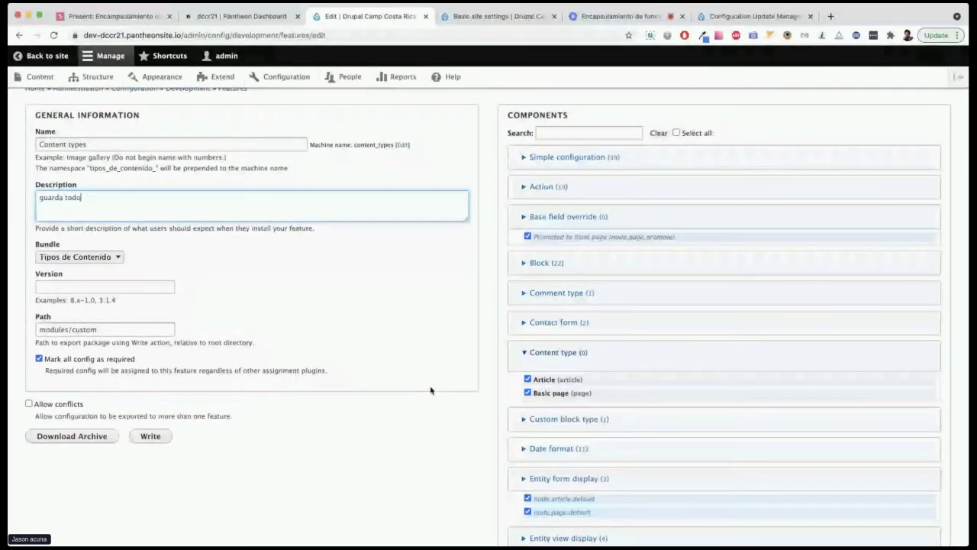
key("BackSpace")
type("as las es")
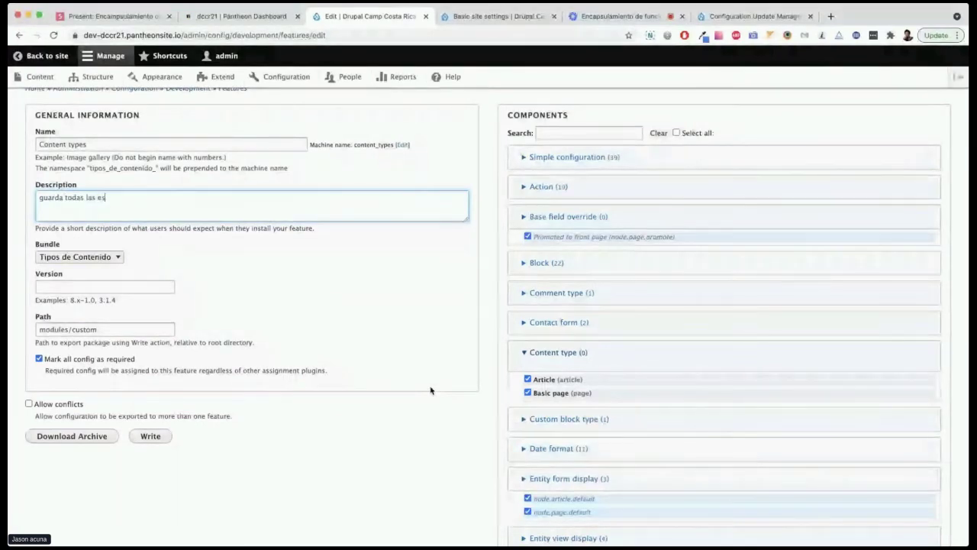
type("tructuras de c")
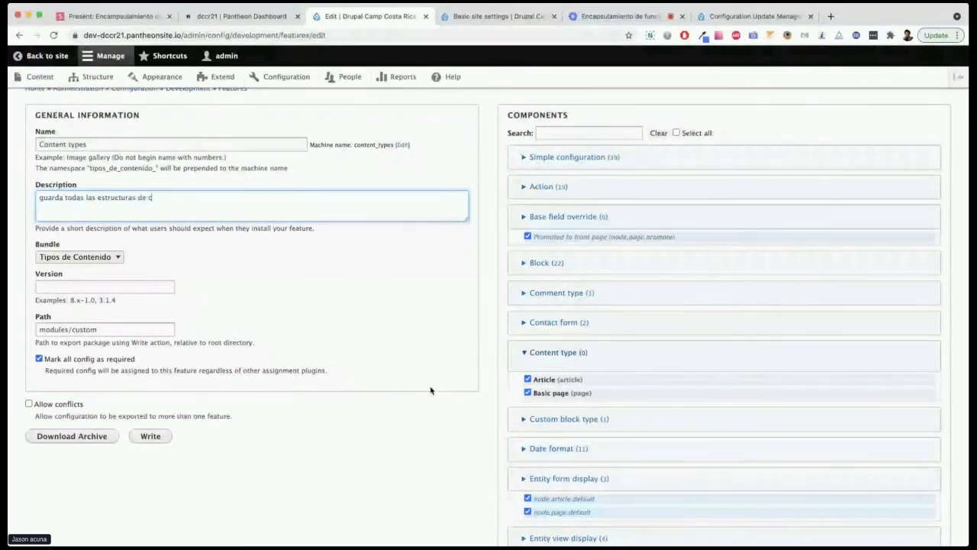
type("ontent type de")
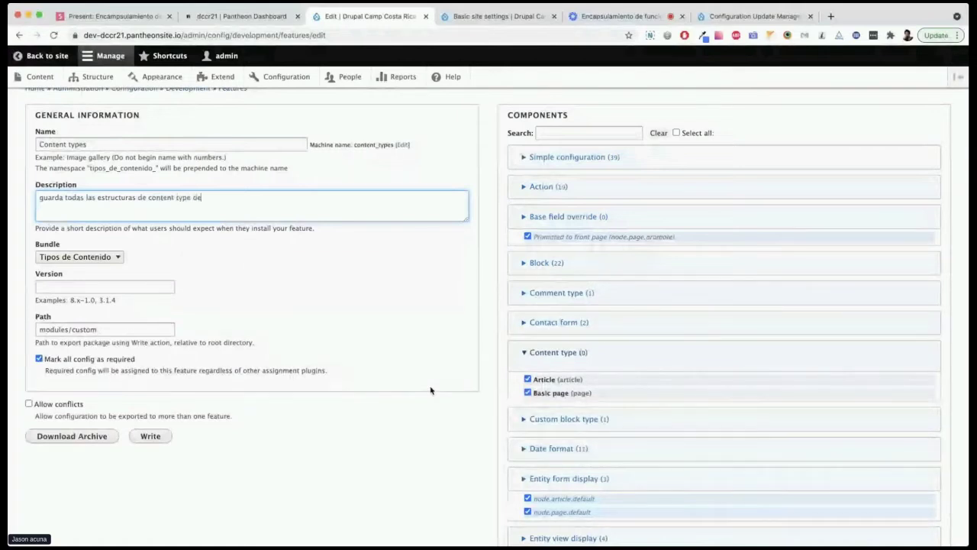
key("BackSpace")
key("BackSpace")
key("BackSpace")
key("BackSpace")
type("s")
key("BackSpace")
type("es de mi sitio")
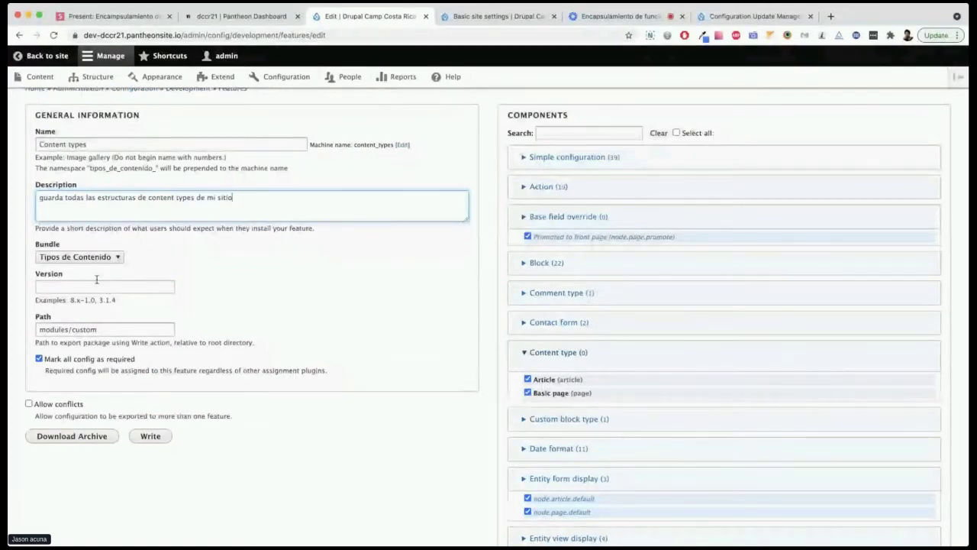
Step: Set the feature's version to 9.x-1.0 and its export path to modules/feature
left_click(99, 258)
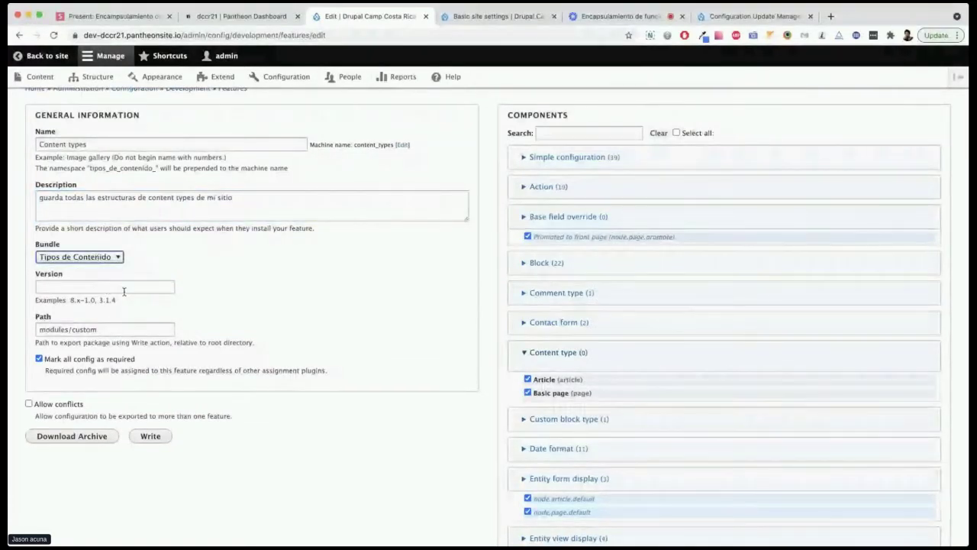
key("Tab")
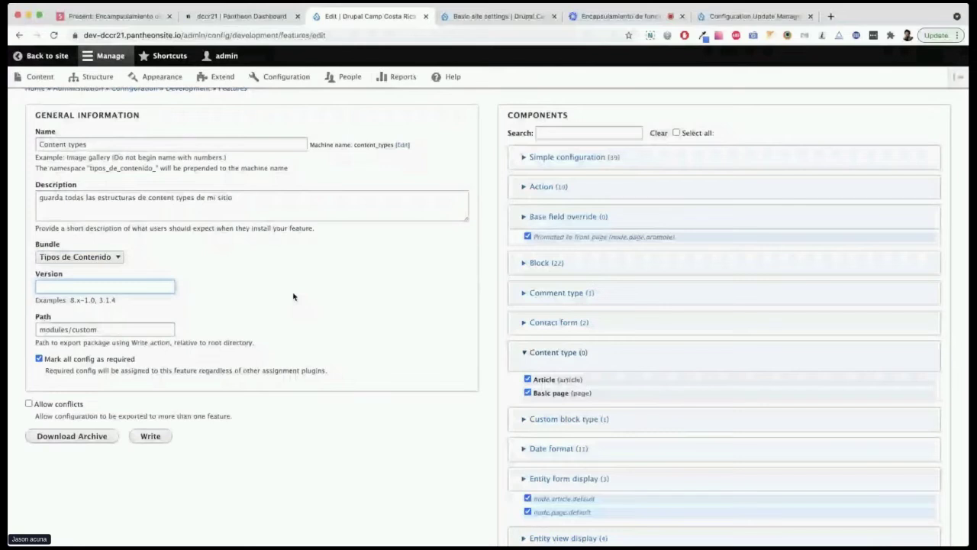
left_click_drag(70, 300, 107, 287)
key("BackSpace")
type("9.x-1.0")
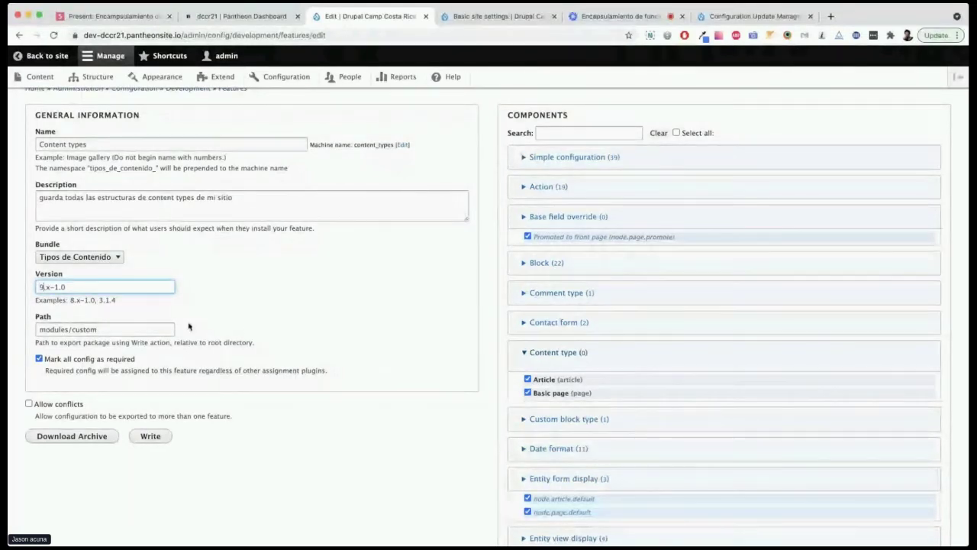
double_click(123, 326)
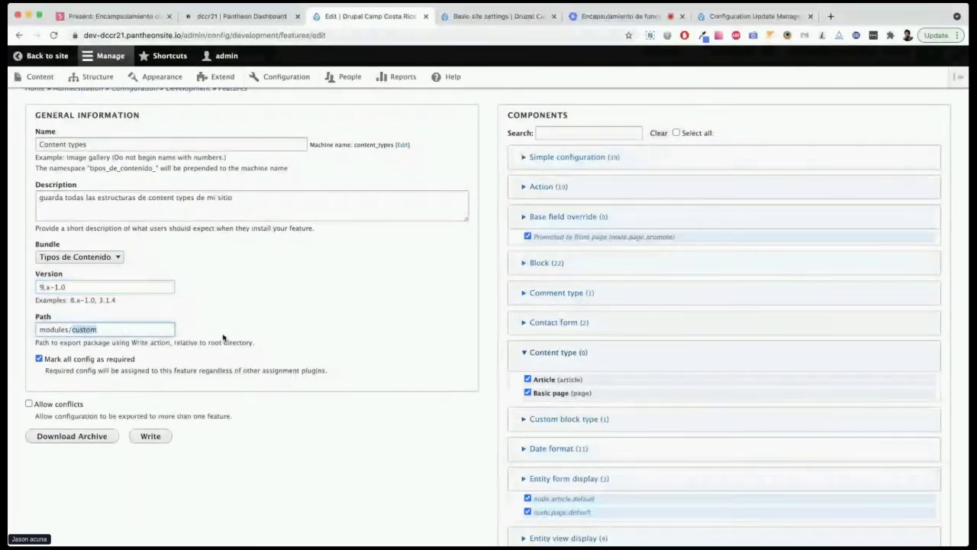
type("feature")
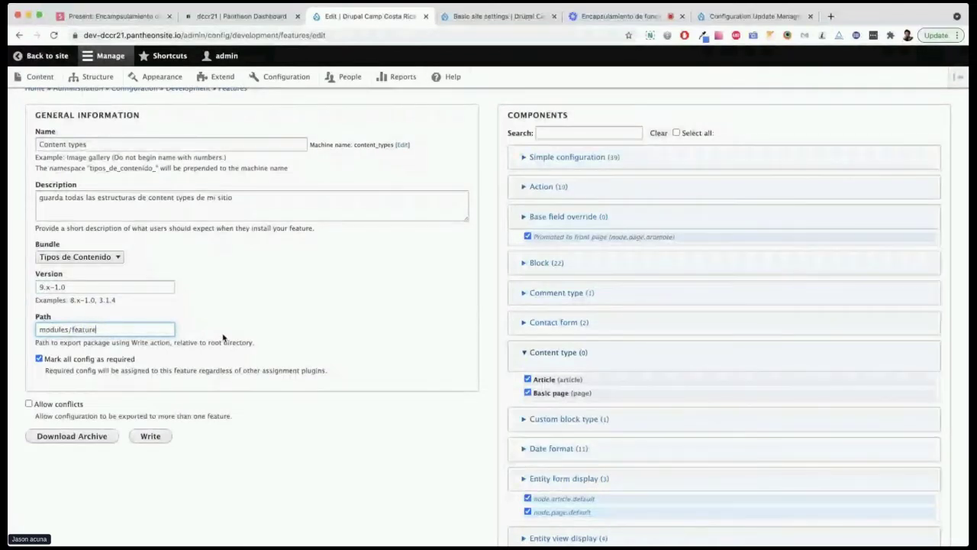
Step: Complete the export path as modules/features and write the Content types feature to the site's code
type("s")
left_click(153, 437)
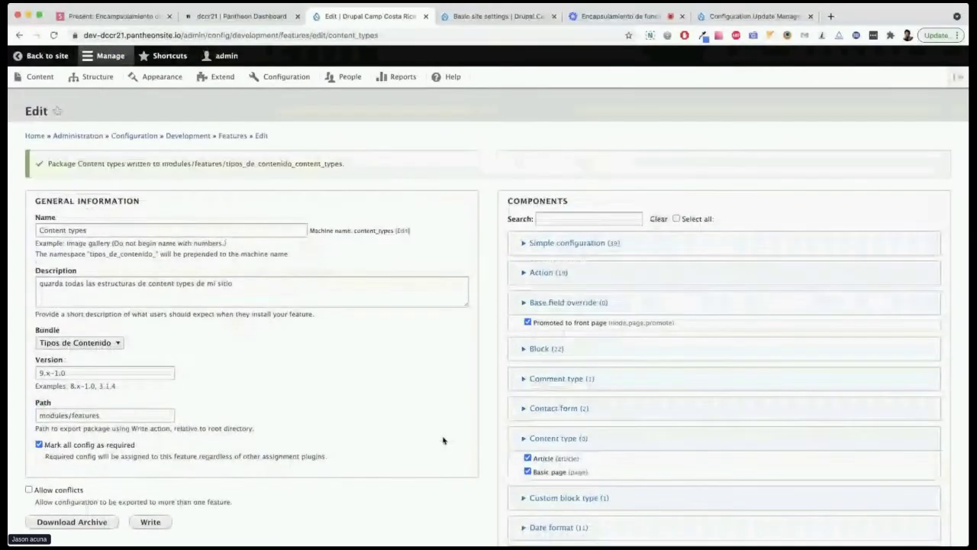
key("ctrl+shift+Tab")
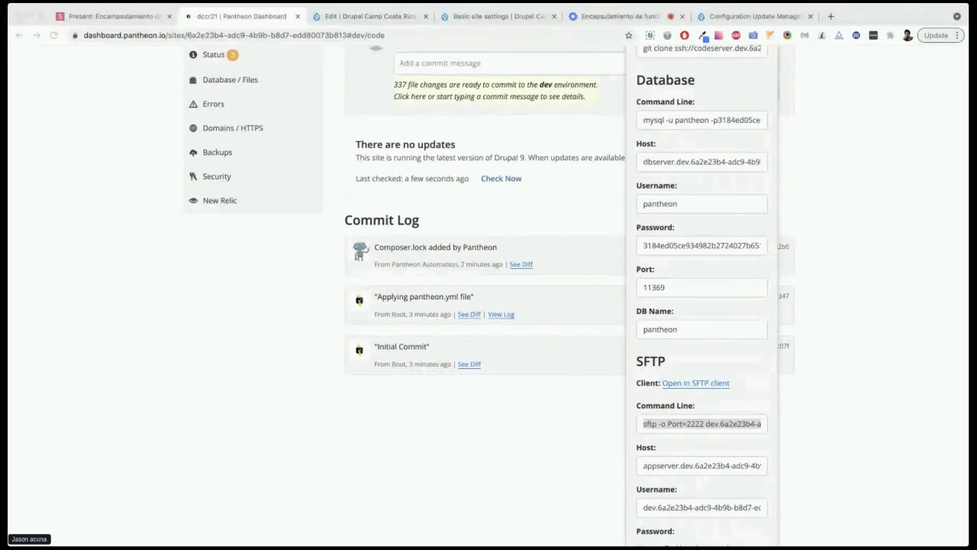
left_click(331, 351)
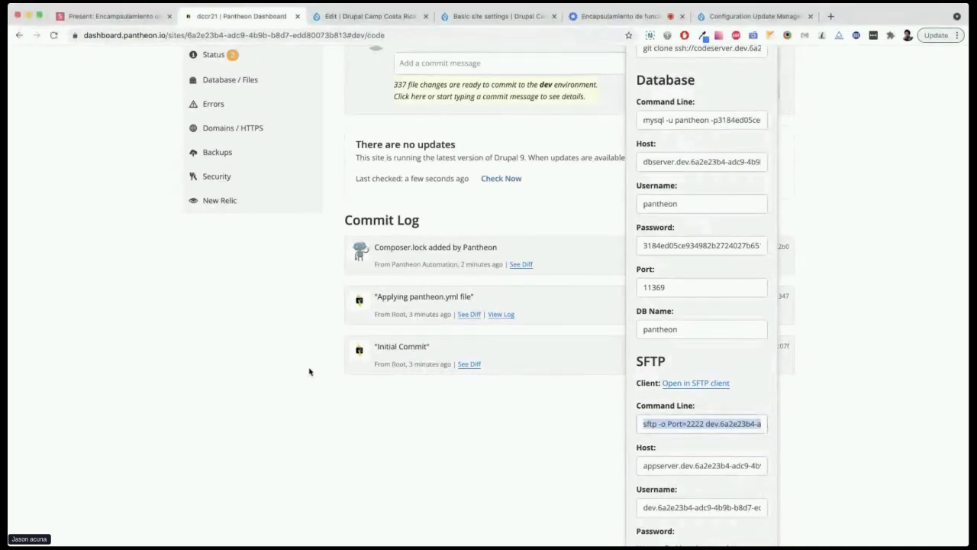
scroll(309, 372, "up", 1)
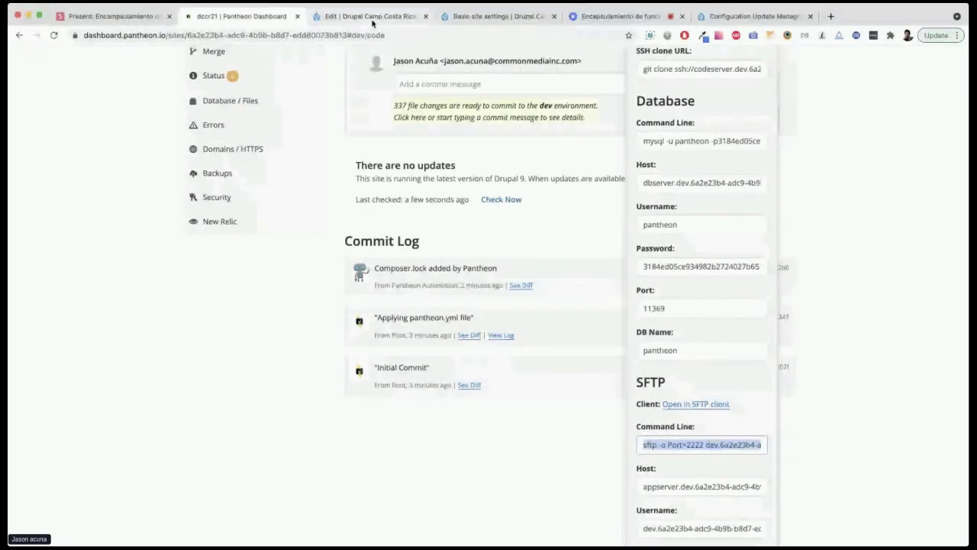
Step: Add a new Email field labelled "Email del escritor" to the Article content type
left_click(372, 17)
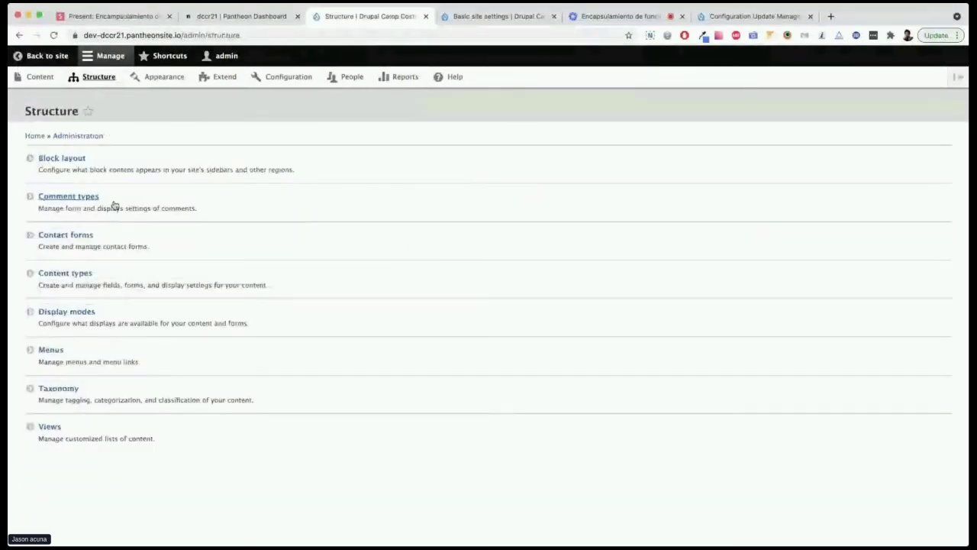
left_click(119, 269)
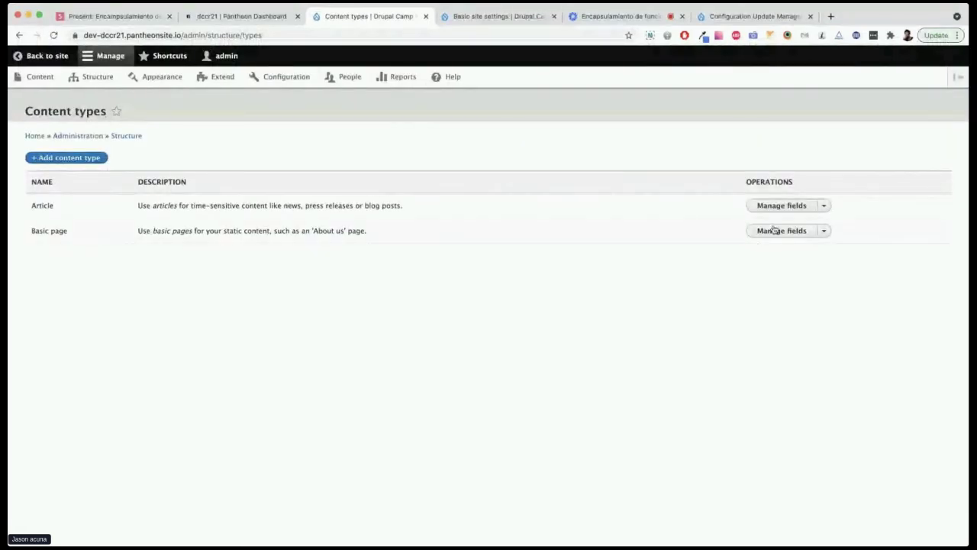
left_click(791, 210)
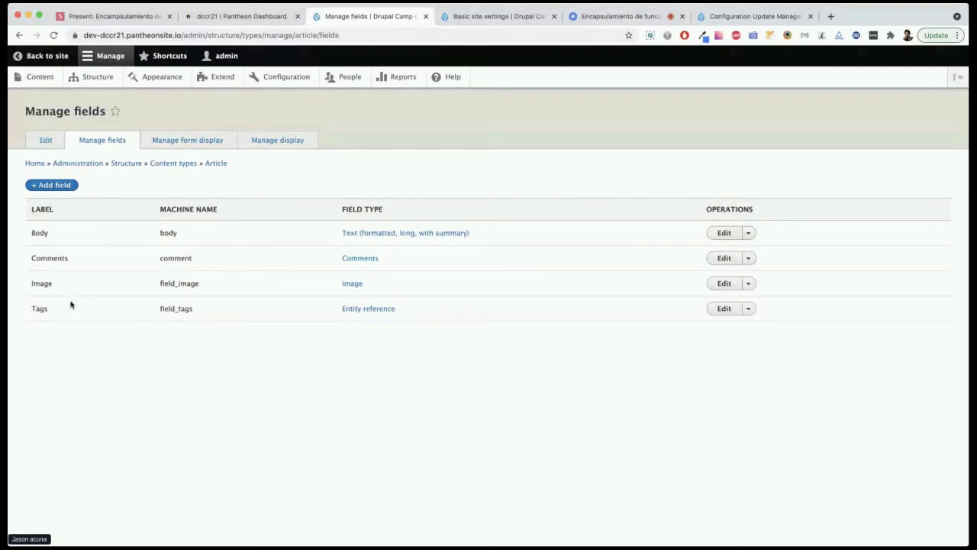
left_click(67, 189)
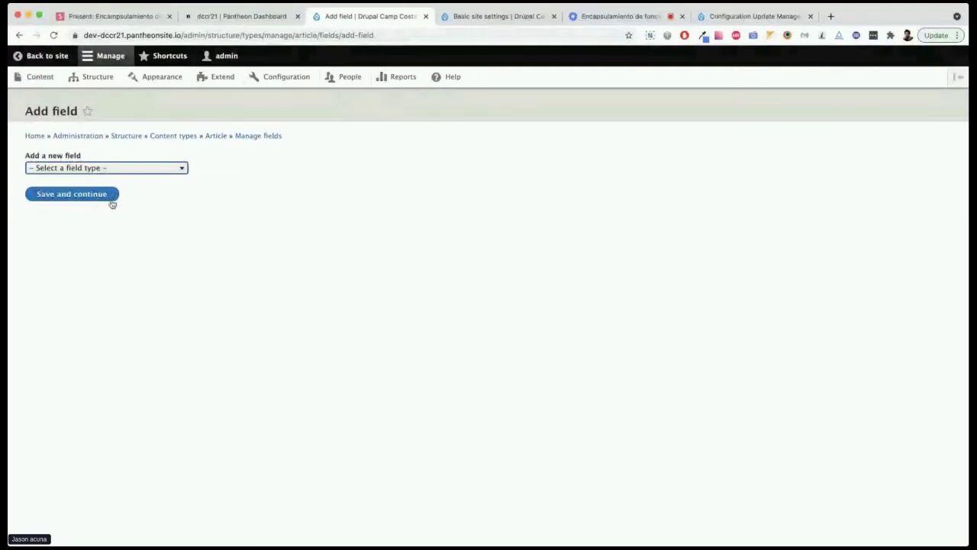
key("e")
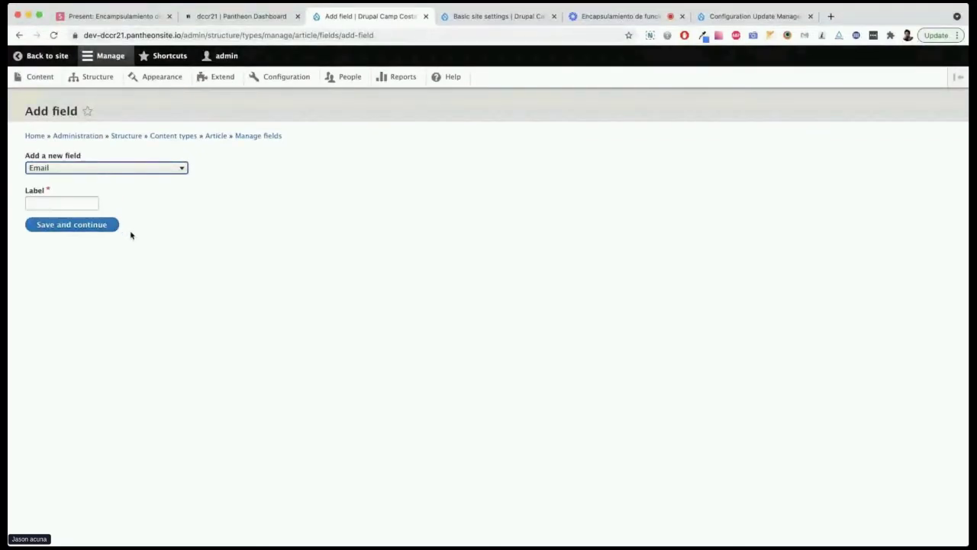
left_click(63, 204)
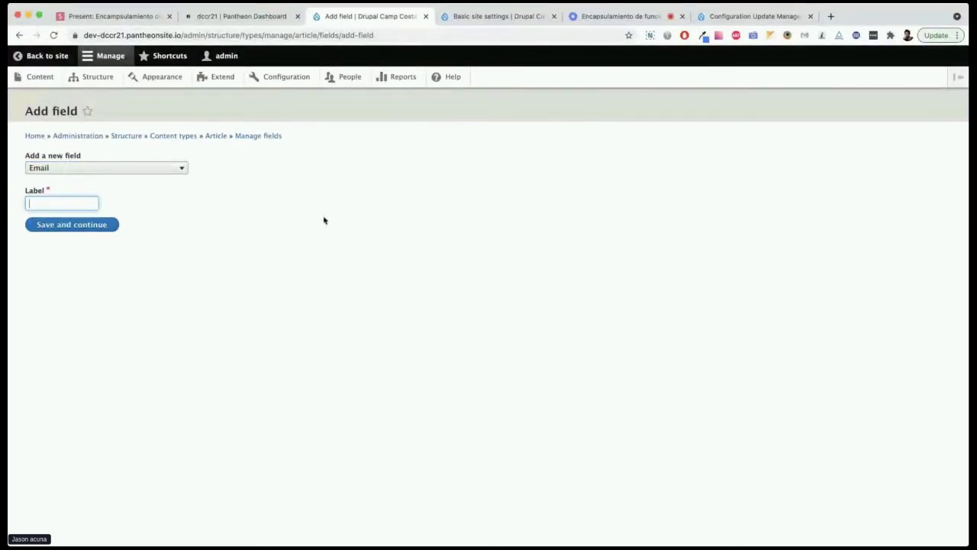
type("Email del ")
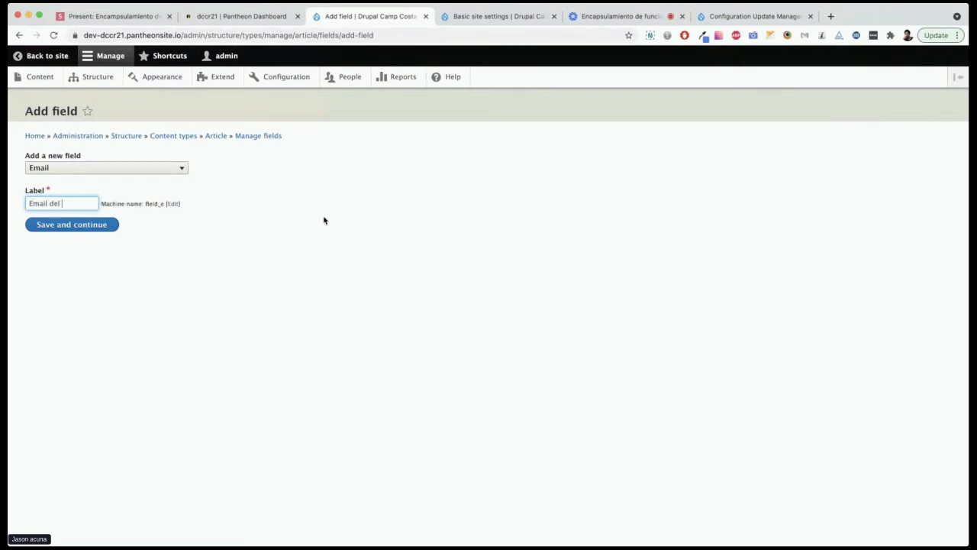
type("escritor")
left_click(96, 225)
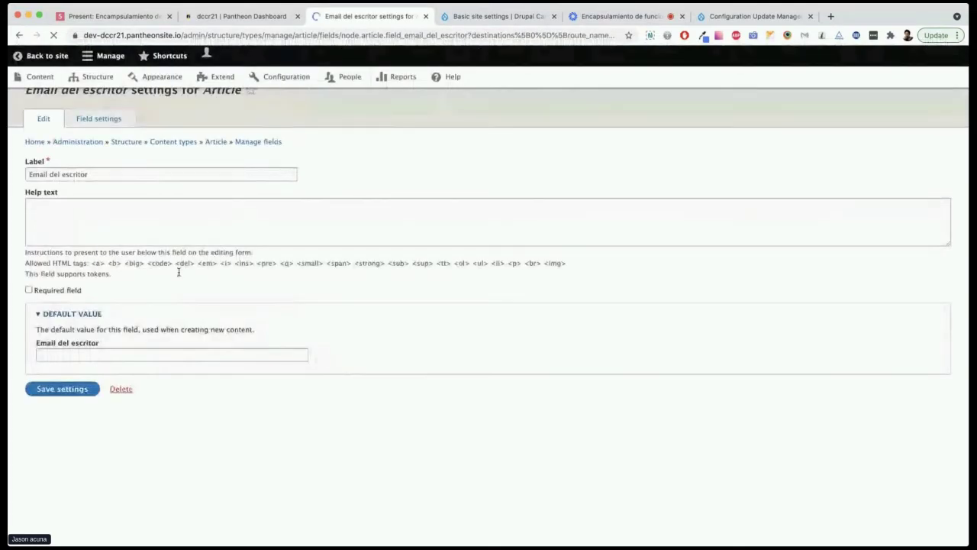
Step: Save the Email del escritor field's settings without help text or a default value
left_click(84, 275)
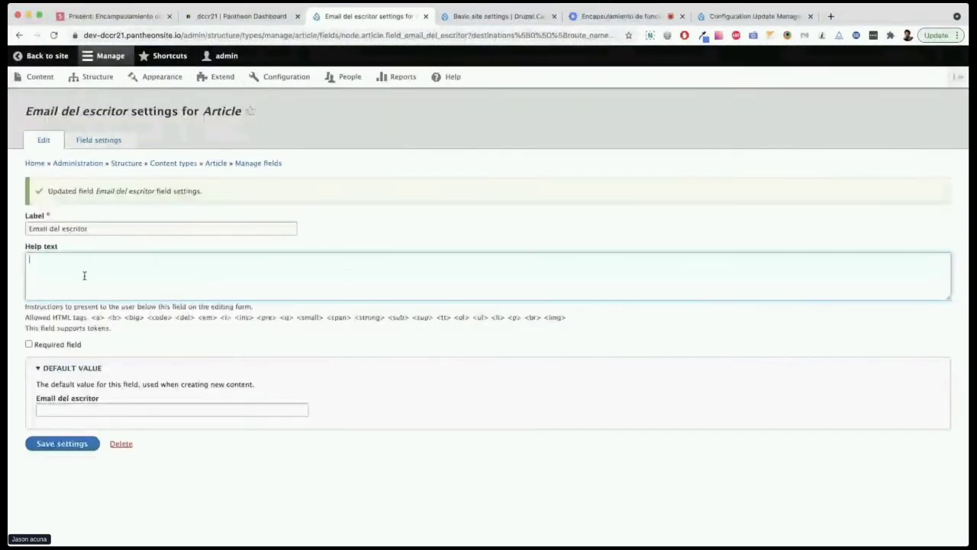
left_click(65, 444)
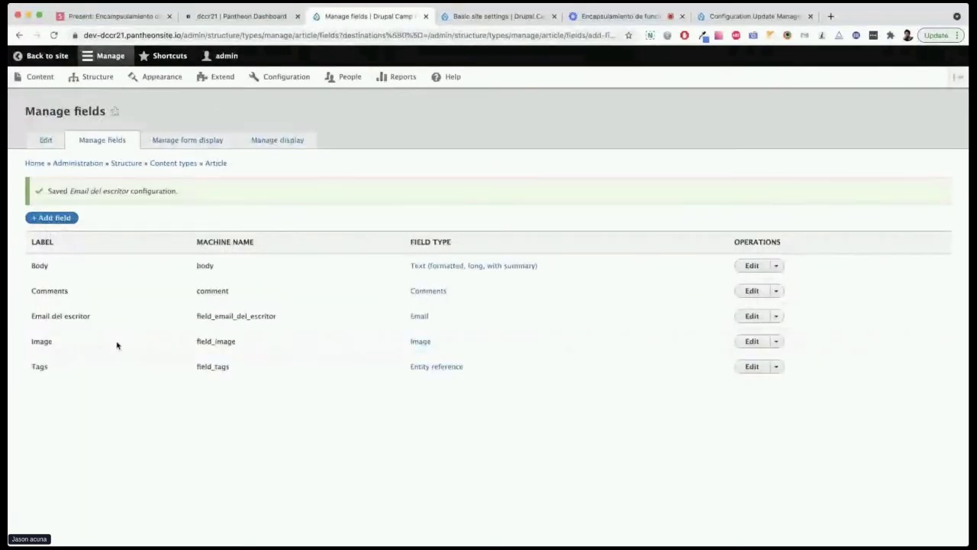
left_click_drag(33, 319, 281, 326)
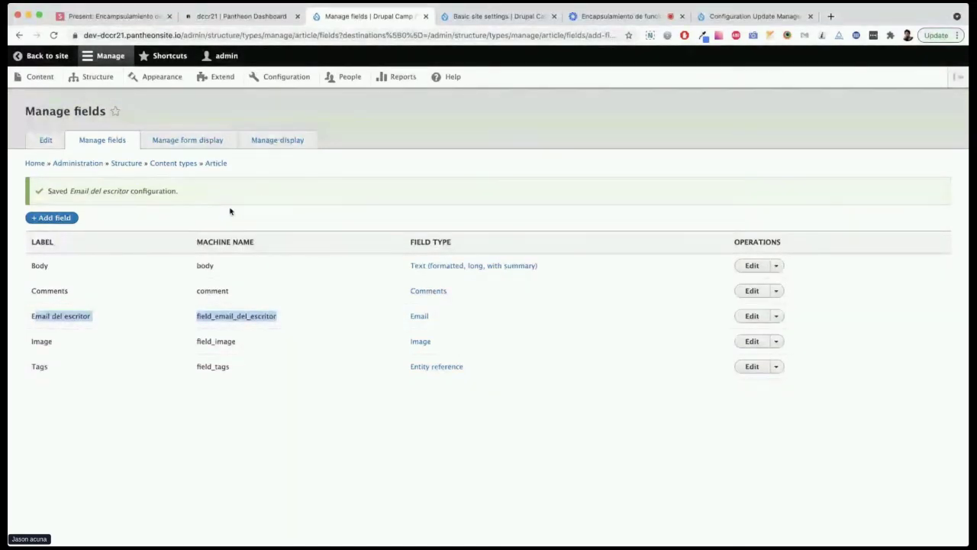
Step: Open the Features overview in the site's development configuration for the Tipos de Contenido bundle
left_click(282, 80)
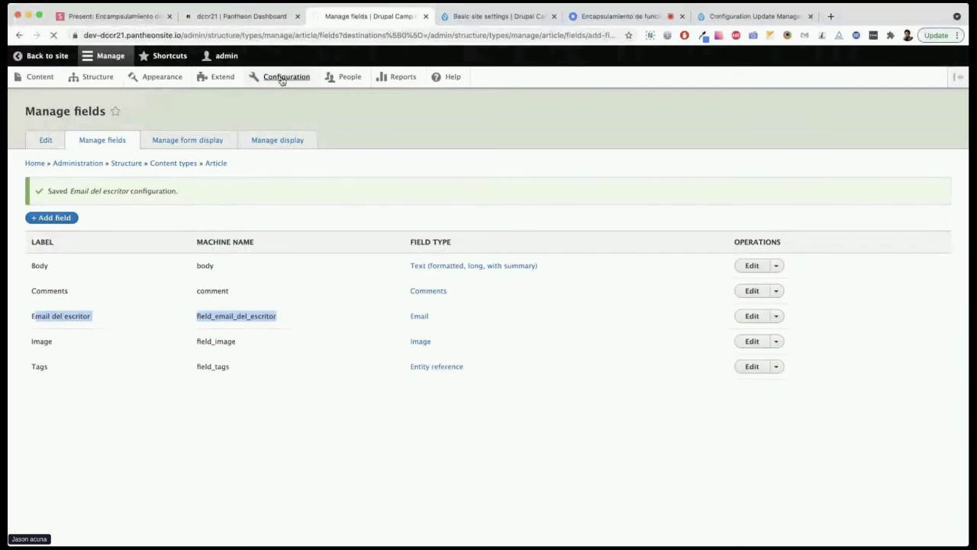
scroll(258, 337, "down", 3)
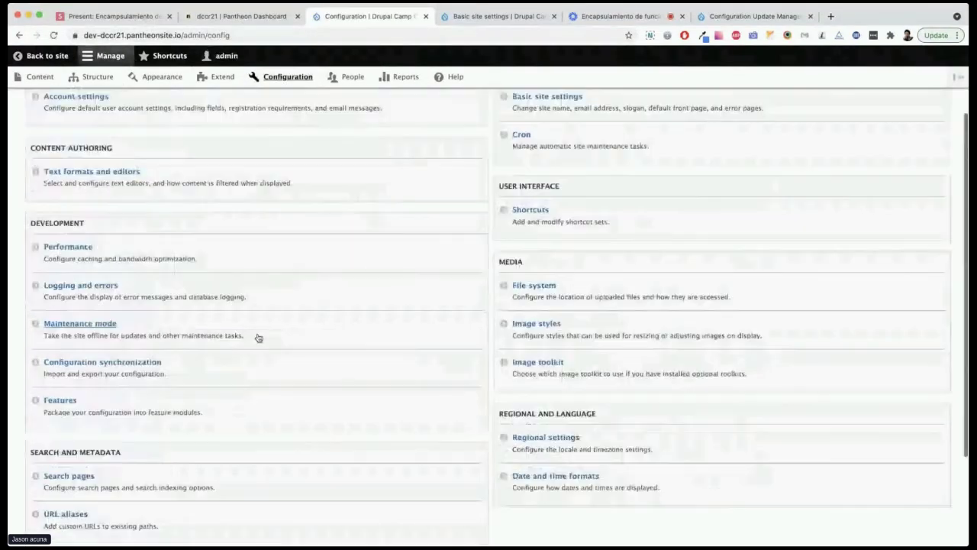
left_click(67, 405)
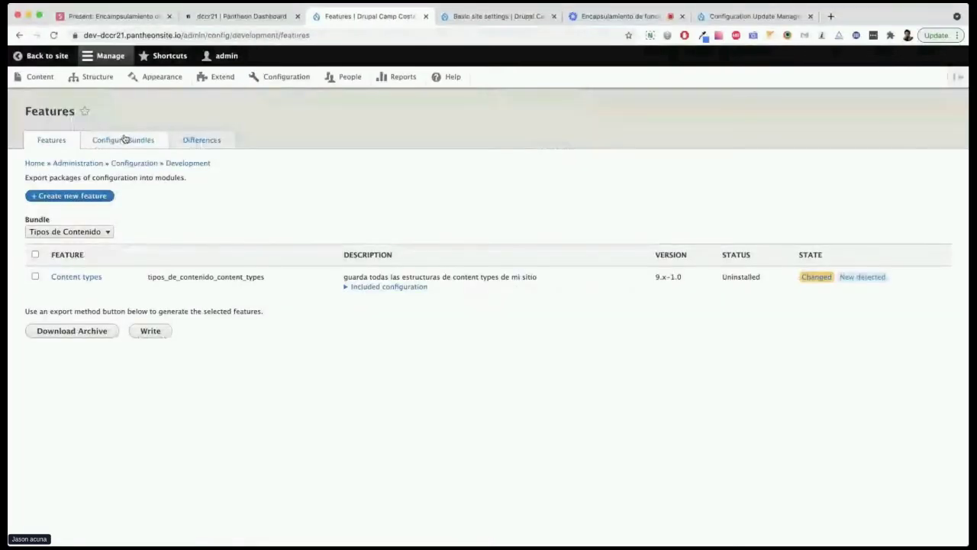
left_click(124, 140)
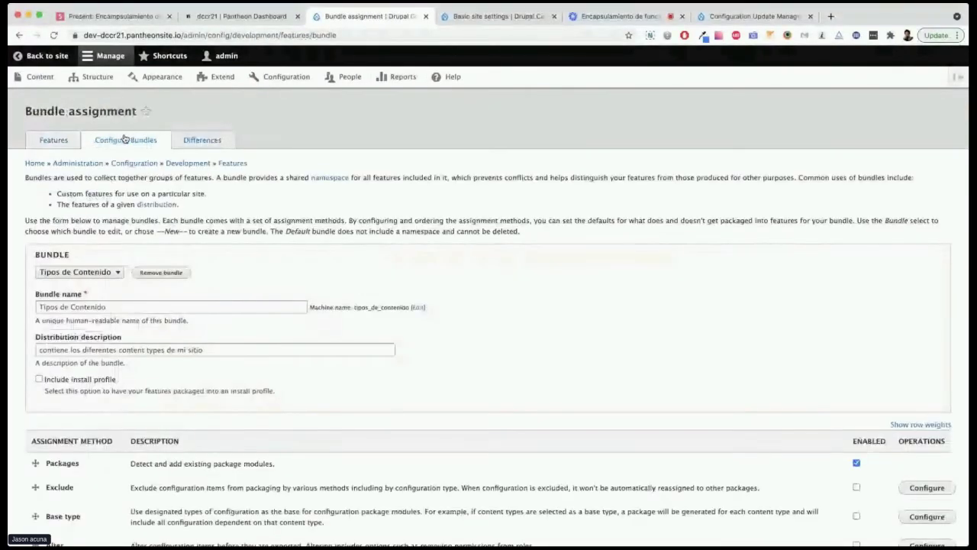
left_click(53, 140)
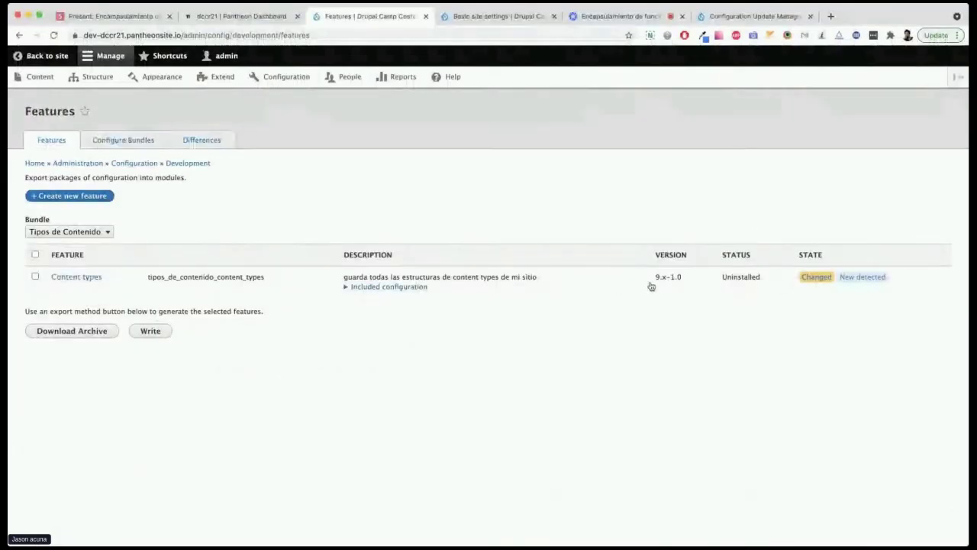
Step: Examine the differences between the active site configuration and the Content types feature's code configuration
left_click(818, 277)
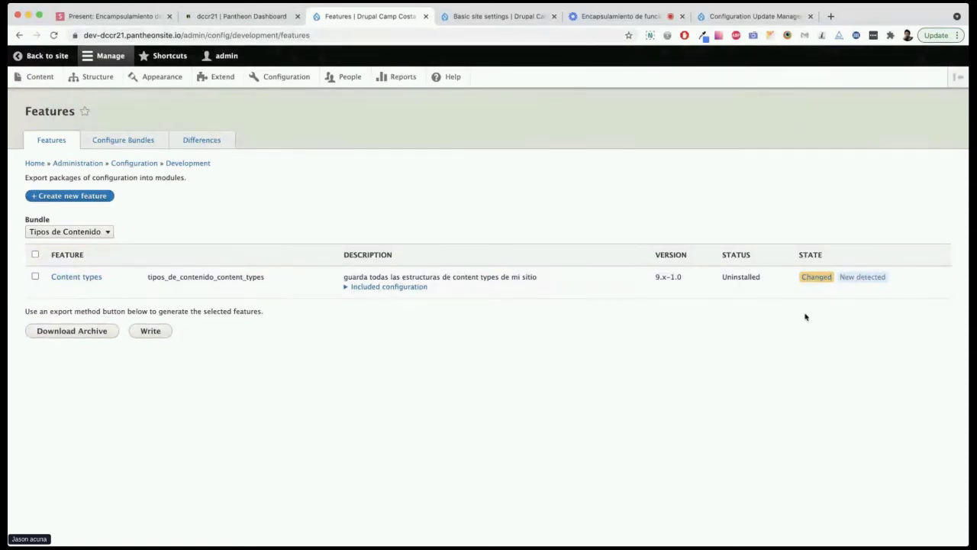
left_click(817, 278)
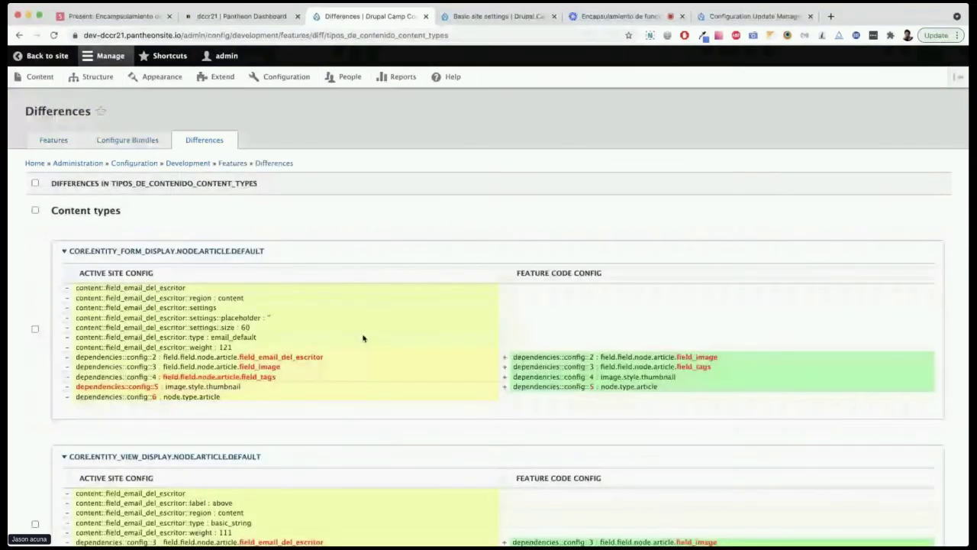
scroll(646, 355, "down", 3)
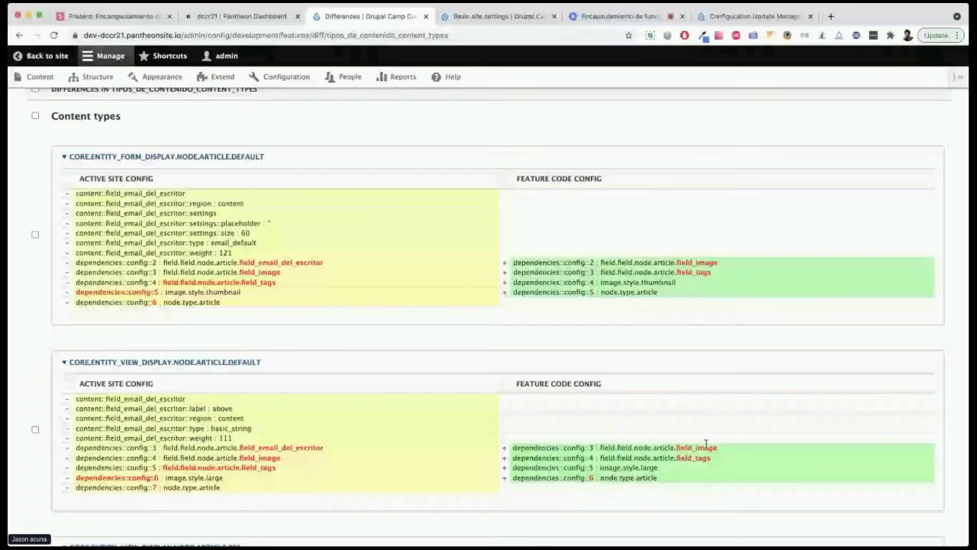
scroll(318, 308, "down", 10)
scroll(319, 308, "up", 6)
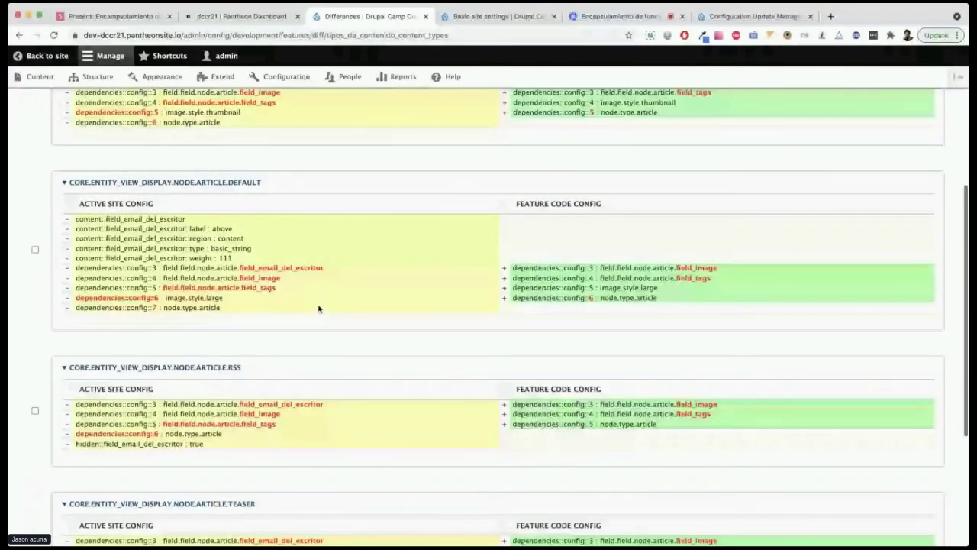
scroll(319, 308, "up", 4)
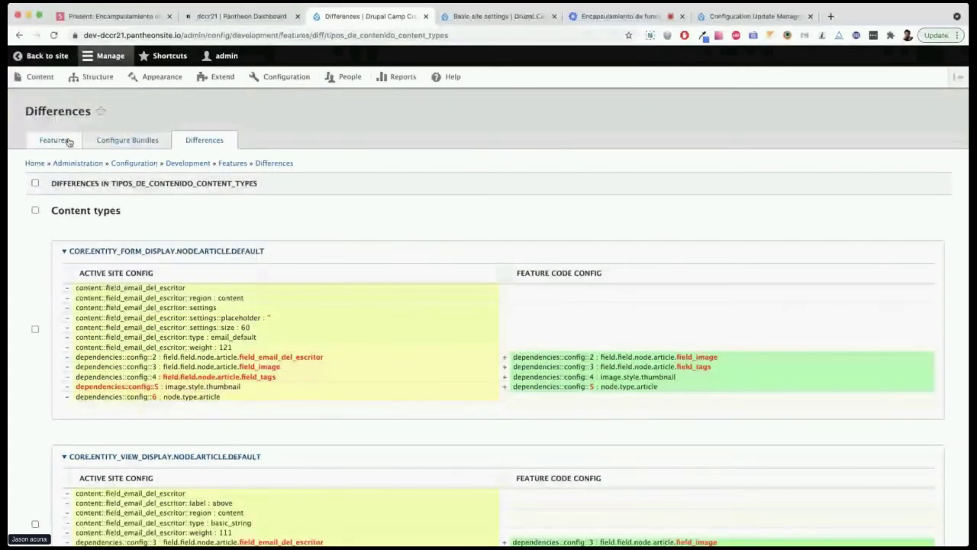
scroll(171, 207, "down", 15)
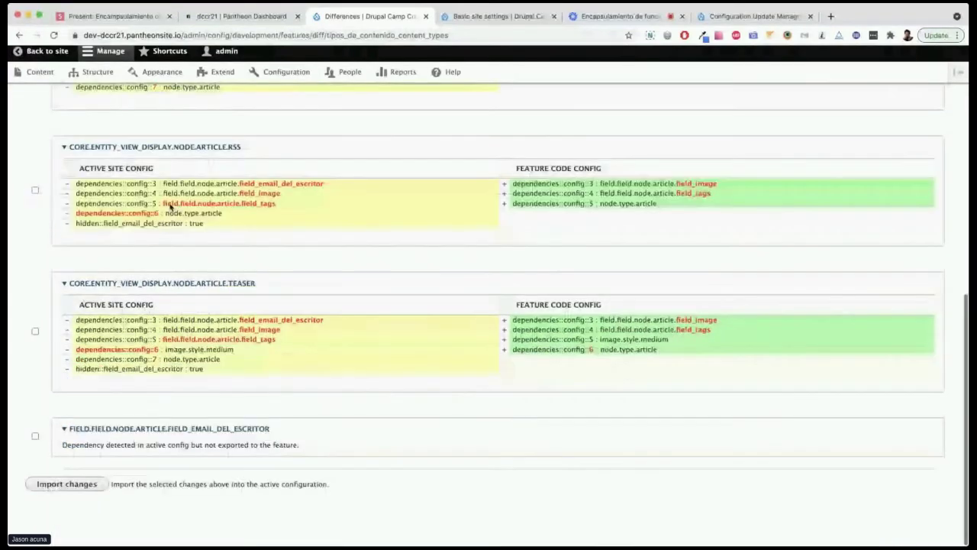
scroll(171, 207, "up", 15)
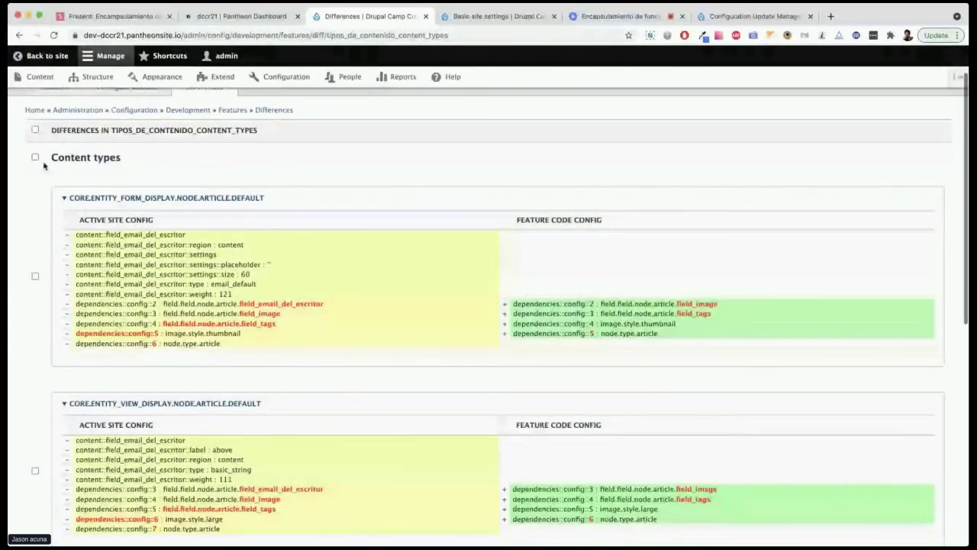
scroll(135, 143, "up", 1)
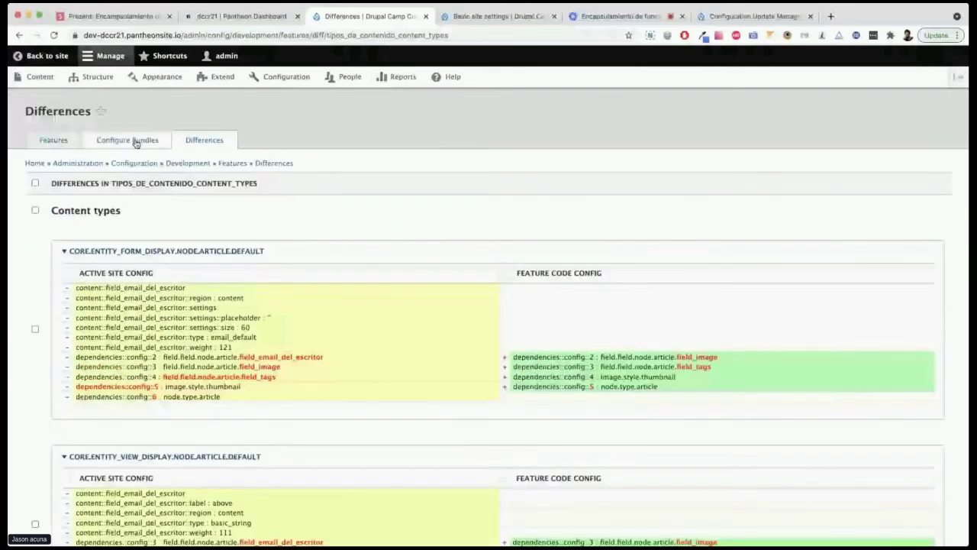
Step: Open the Content types feature for editing and examine its included components, including the Article fields
left_click(55, 141)
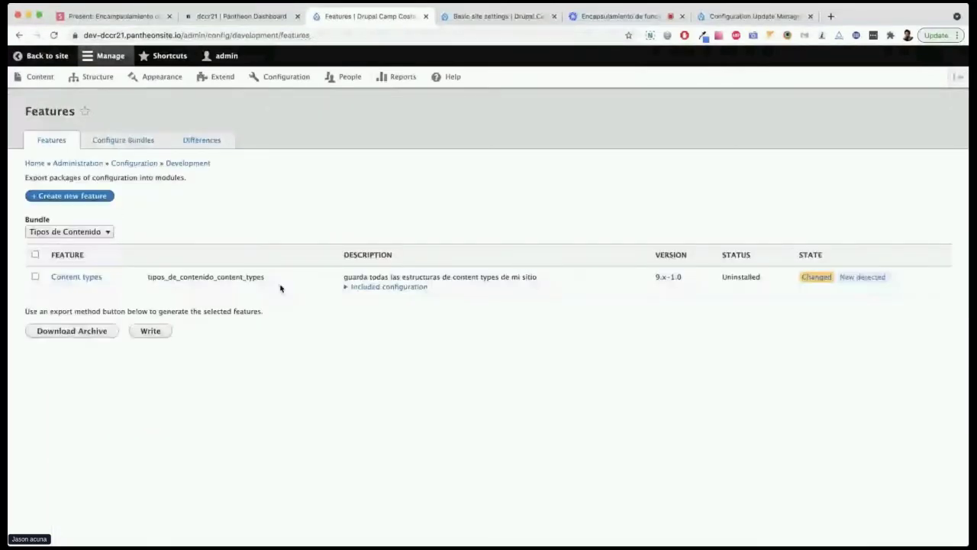
scroll(504, 264, "down", 5)
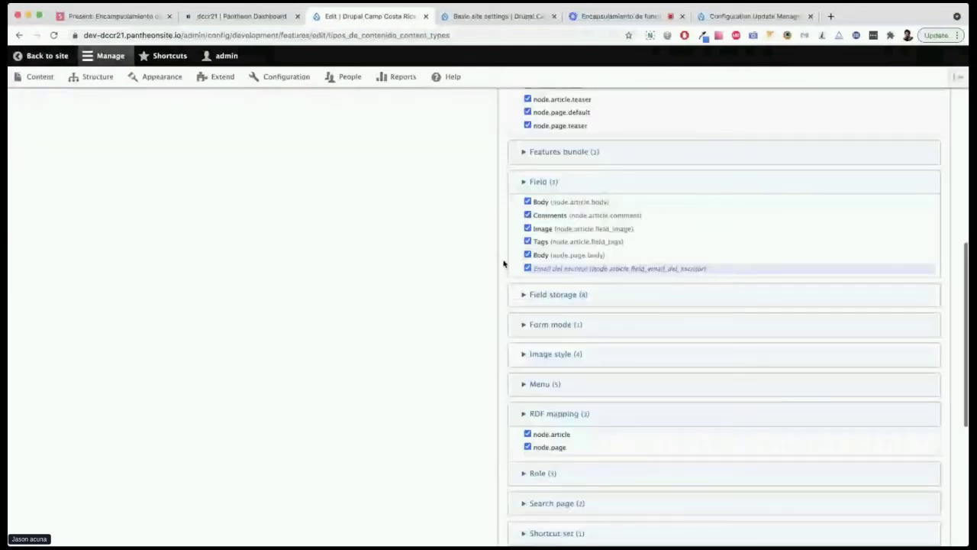
scroll(503, 264, "down", 4)
scroll(503, 263, "up", 10)
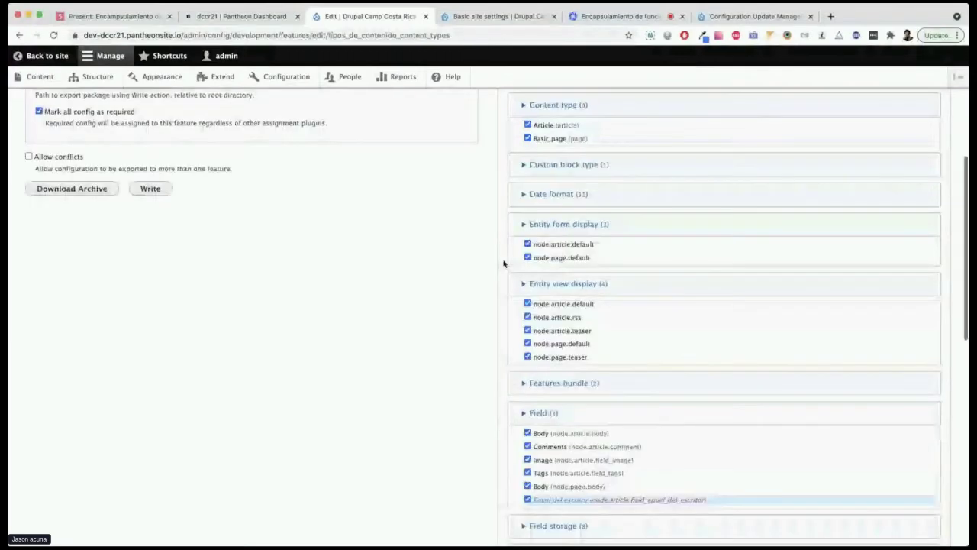
scroll(503, 263, "up", 3)
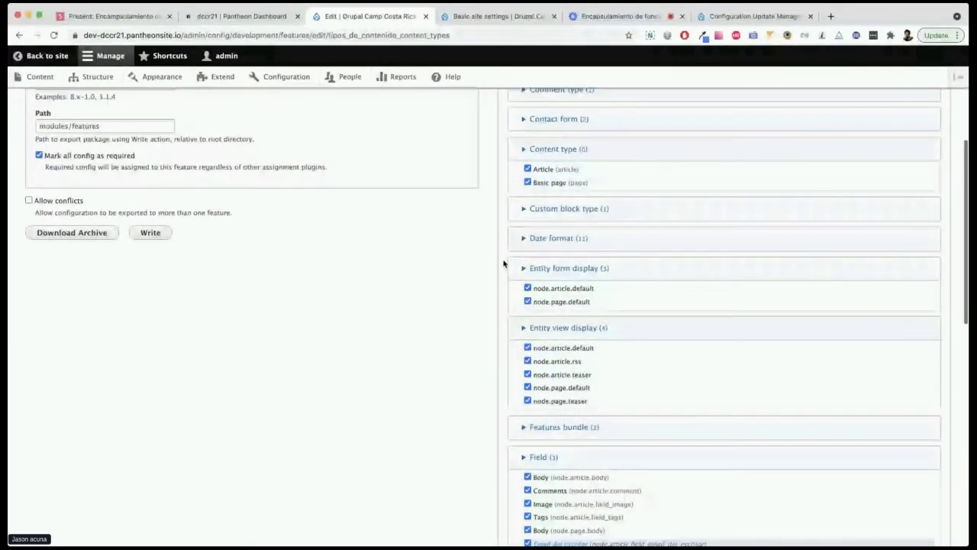
scroll(503, 263, "up", 4)
scroll(503, 263, "up", 8)
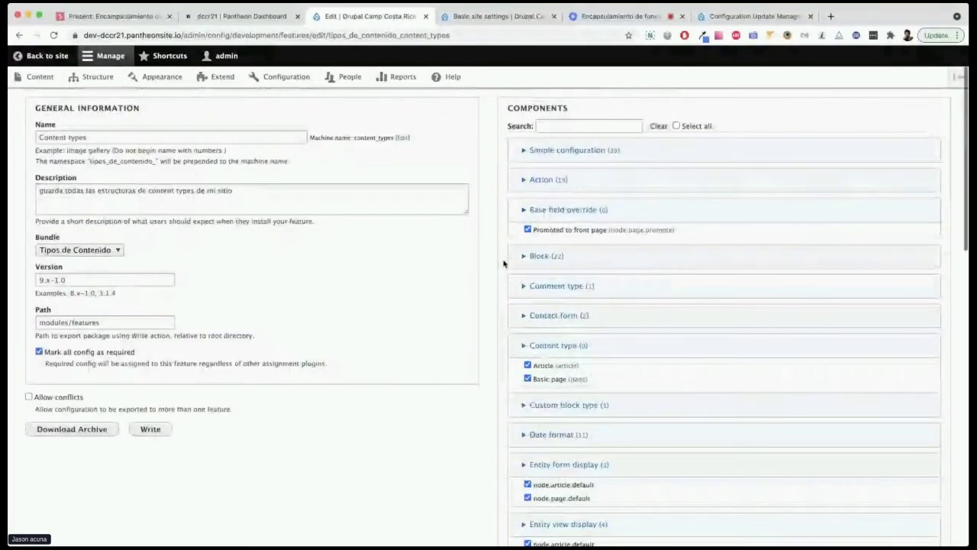
Step: Search the Content types feature's components for "escritor"
scroll(503, 263, "down", 2)
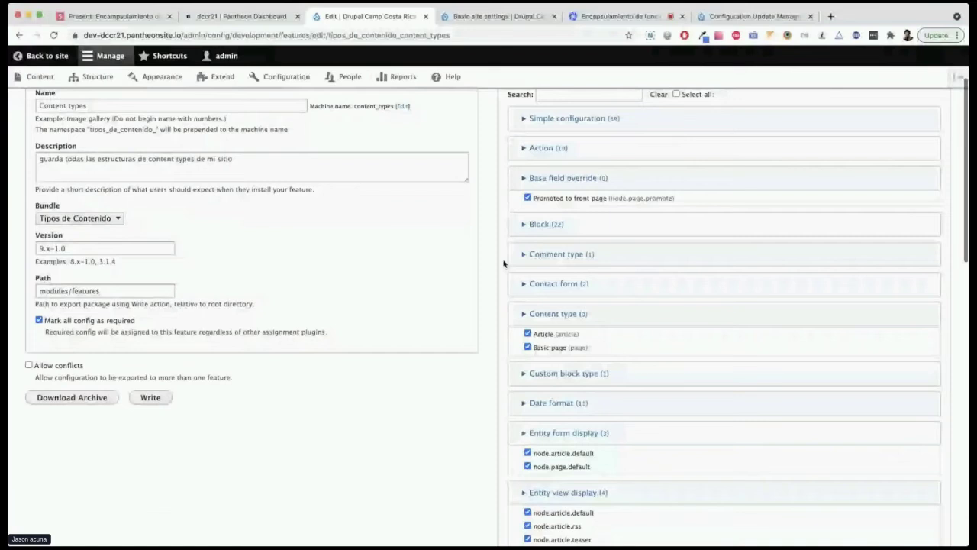
scroll(503, 263, "up", 5)
left_click(567, 169)
type("escrito")
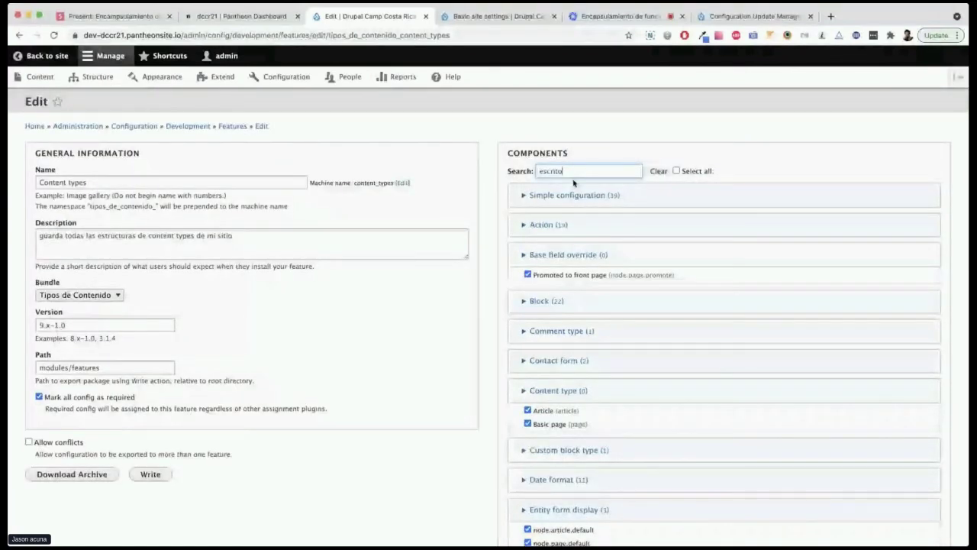
type("r")
double_click(565, 171)
key("BackSpace")
type("Escrit")
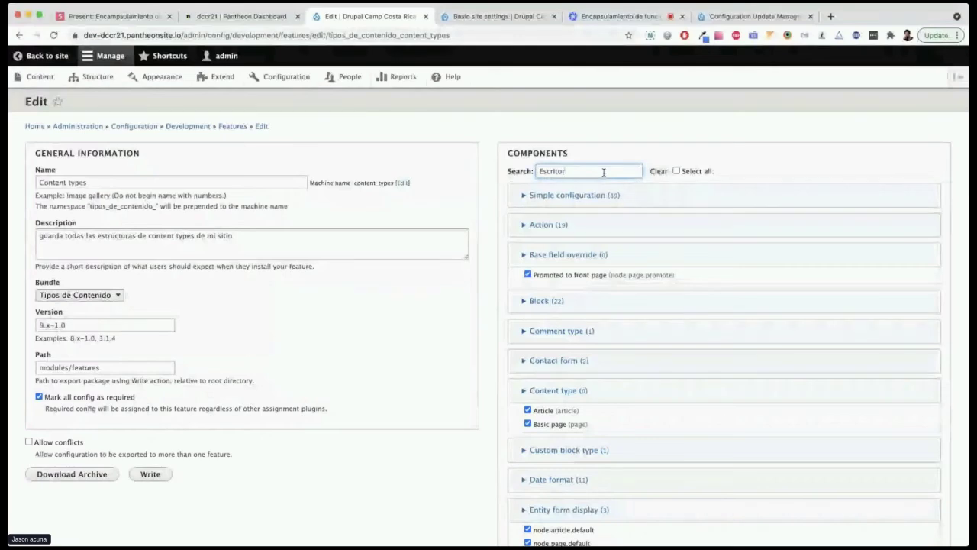
key("BackSpace")
key("BackSpace")
key("BackSpace")
key("BackSpace")
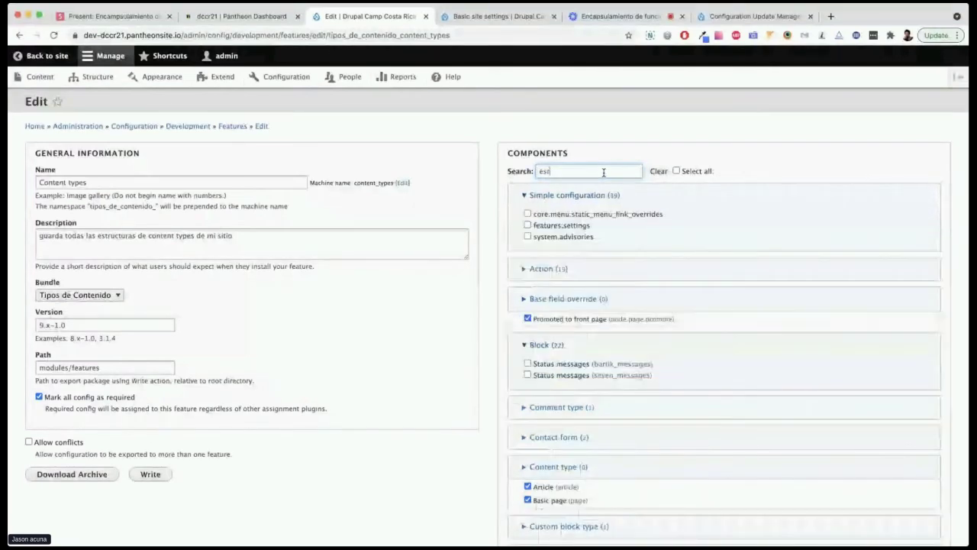
type("critor")
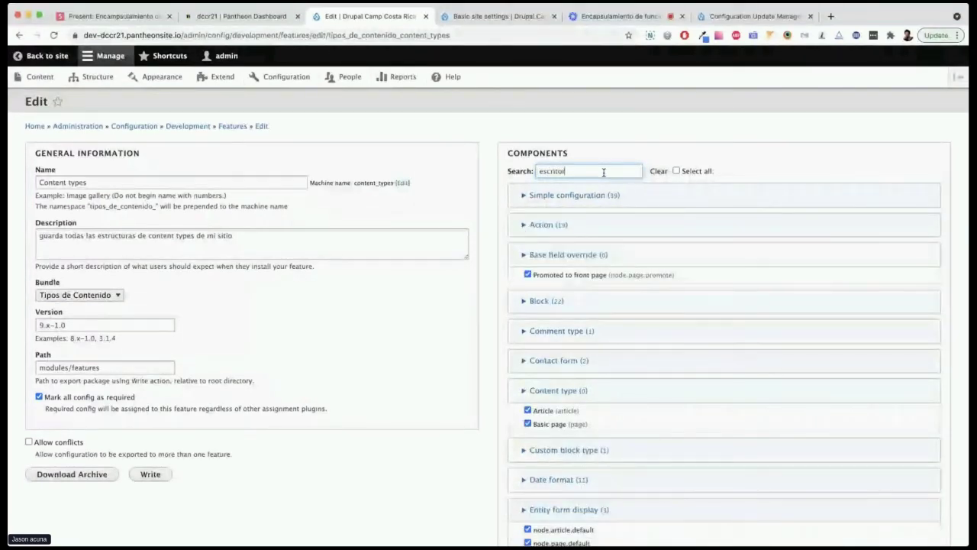
Step: Include the node.field_email_del_escritor field storage in the Content types feature and write the package to modules/features
scroll(603, 172, "down", 3)
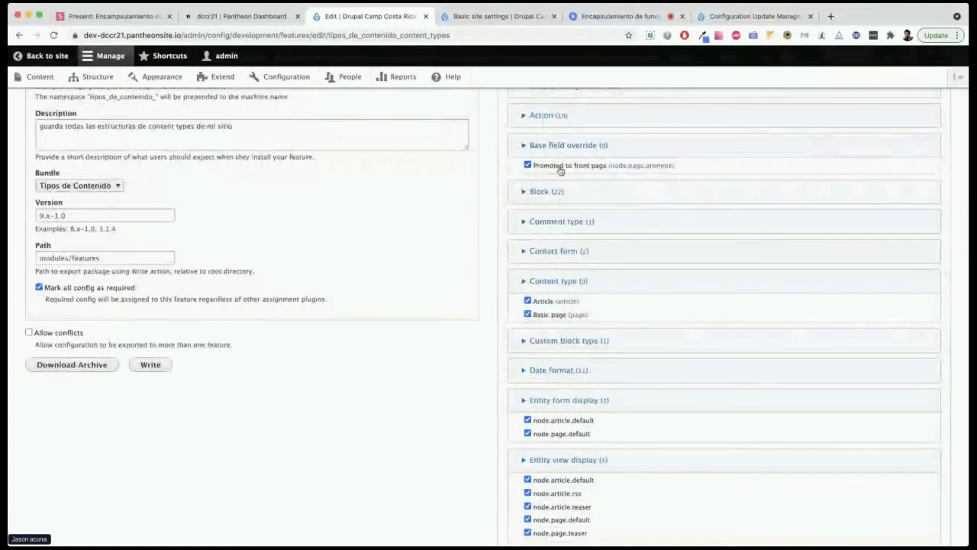
scroll(601, 174, "down", 5)
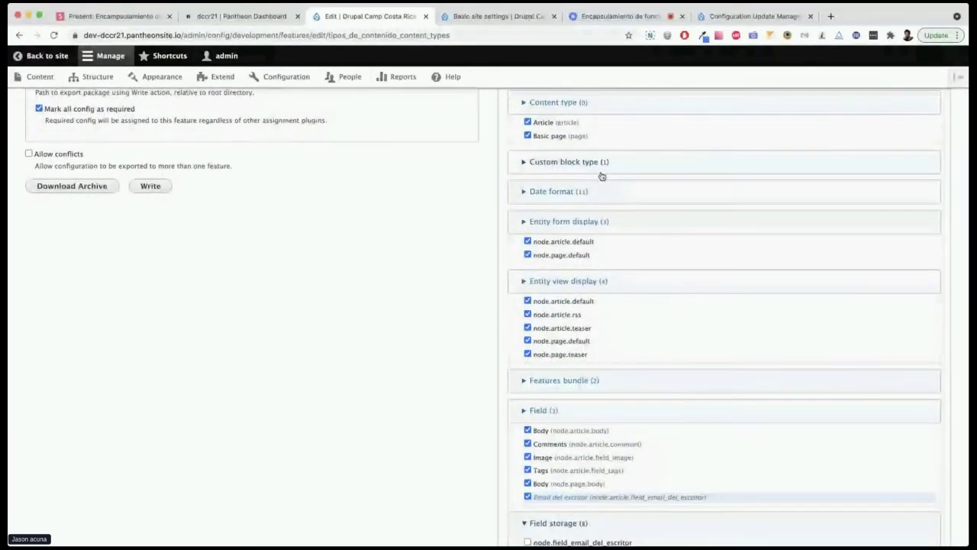
scroll(601, 175, "down", 3)
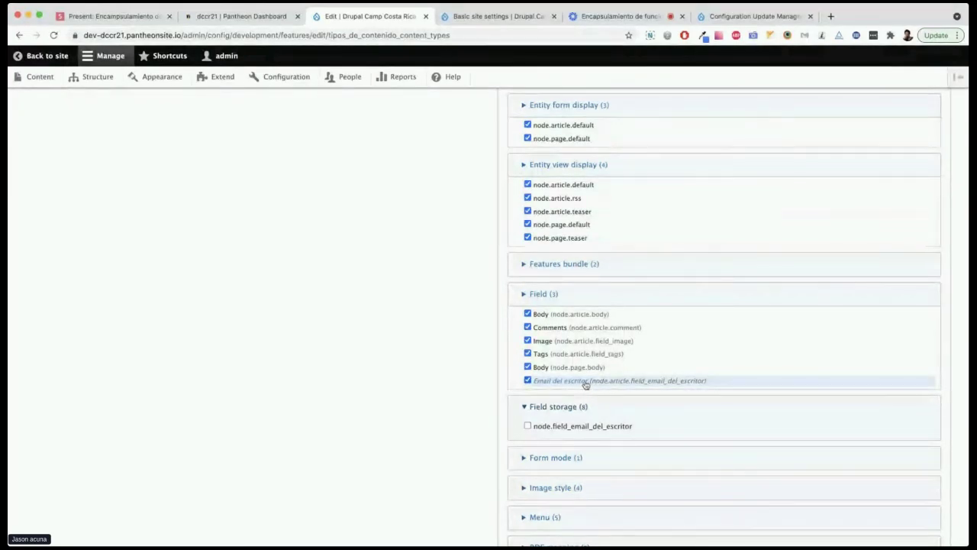
left_click(559, 429)
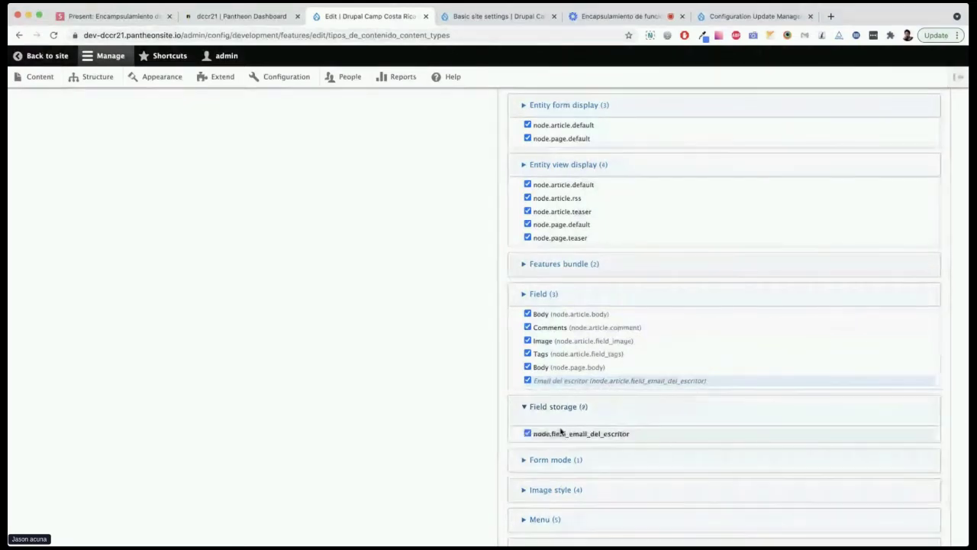
scroll(648, 421, "down", 3)
scroll(648, 424, "down", 5)
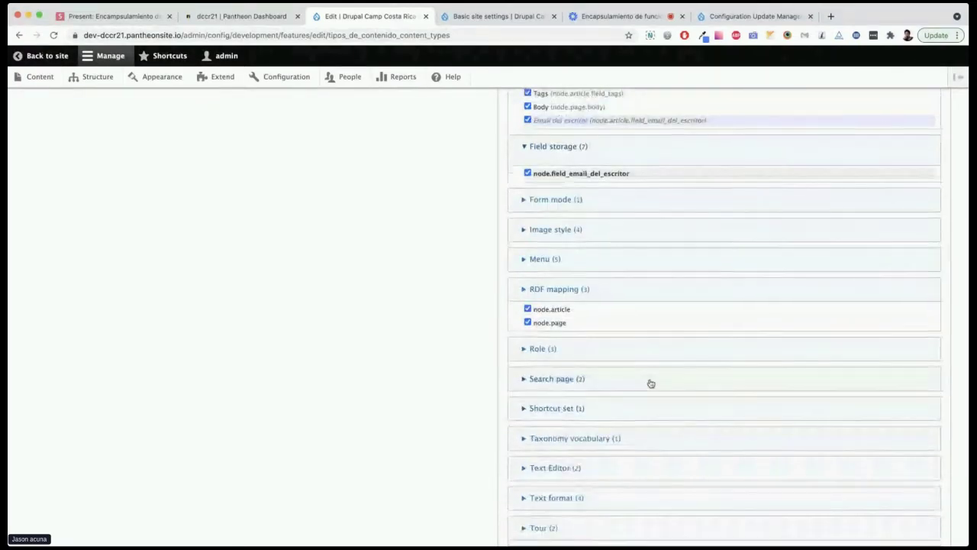
scroll(650, 383, "up", 10)
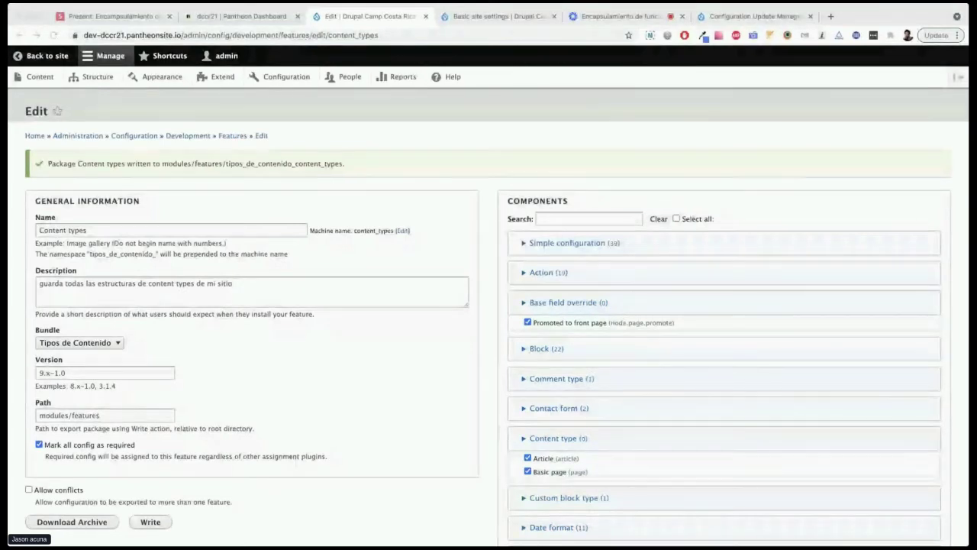
left_click(382, 375)
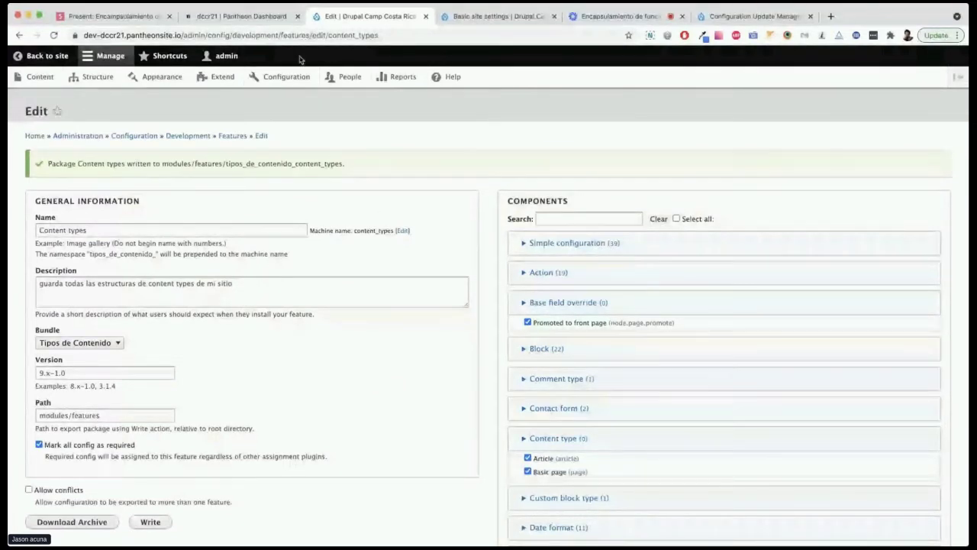
Step: Switch to the slides.com presentation and go to the "Cual debo usar?" slide comparing CIM and Features
key("super+1")
key("Right")
key("Right")
key("Right")
key("Right")
key("Right")
key("Right")
key("Right")
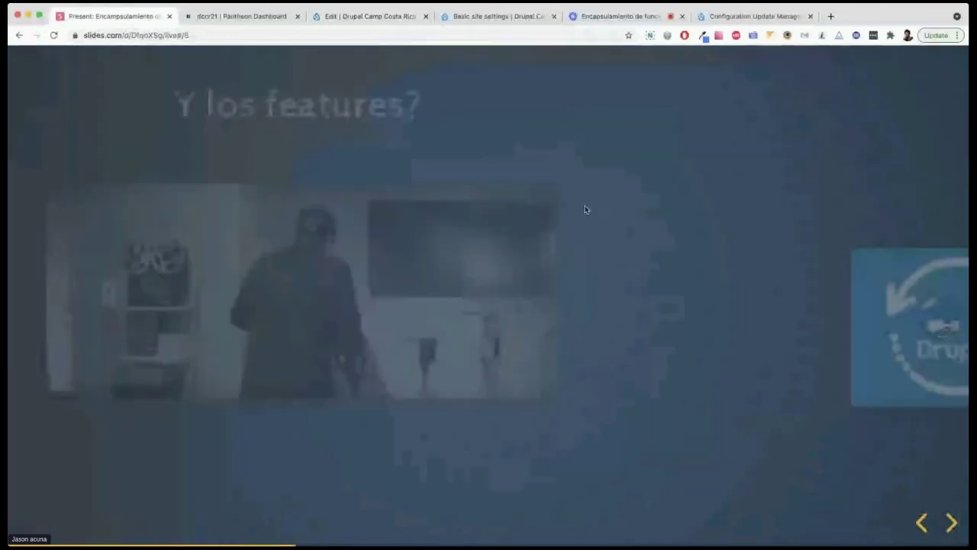
key("Right")
key("Right")
key("Right")
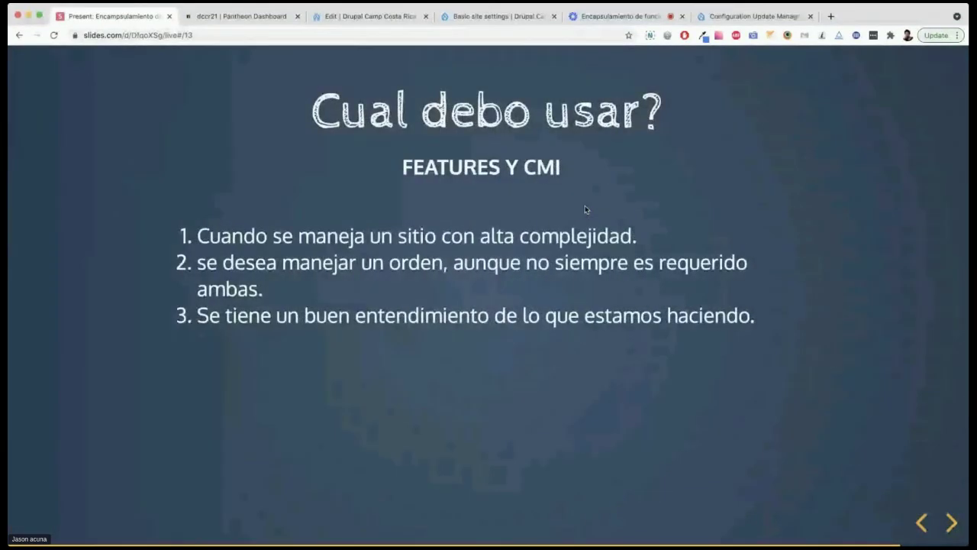
key("Left")
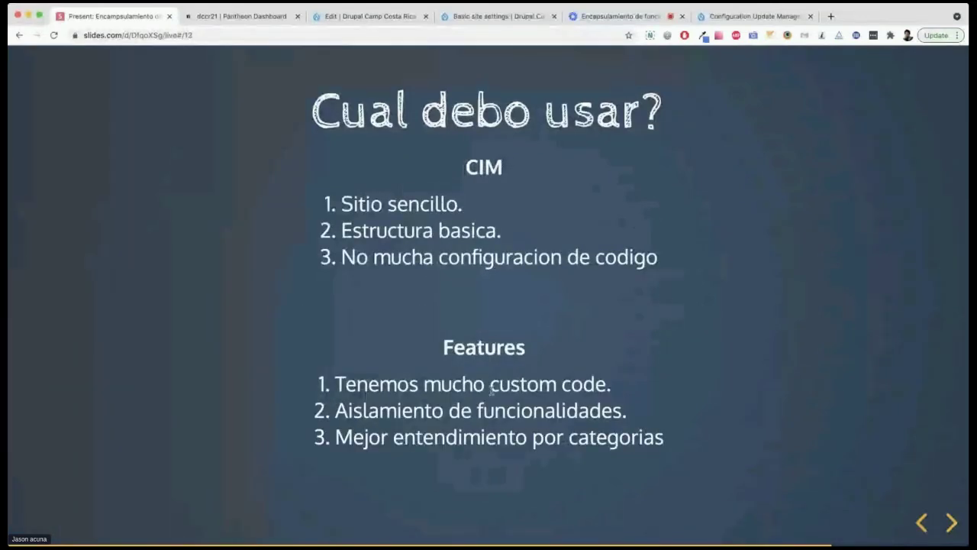